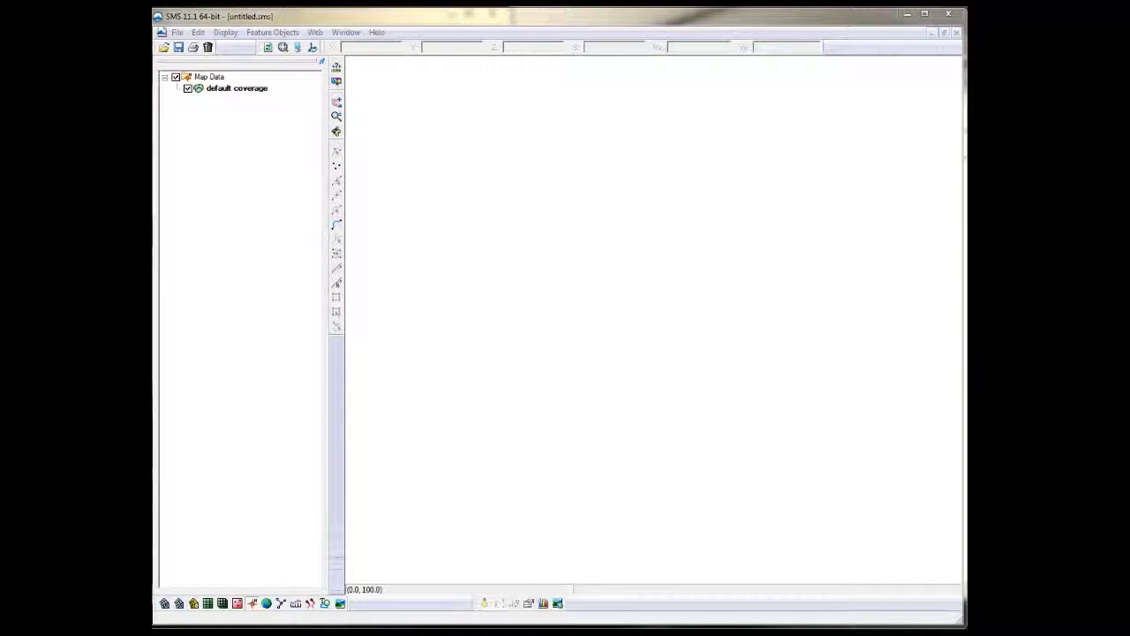
- Create a Project3 folder under GenCade and save the project there as Project3.sms
click(176, 32)
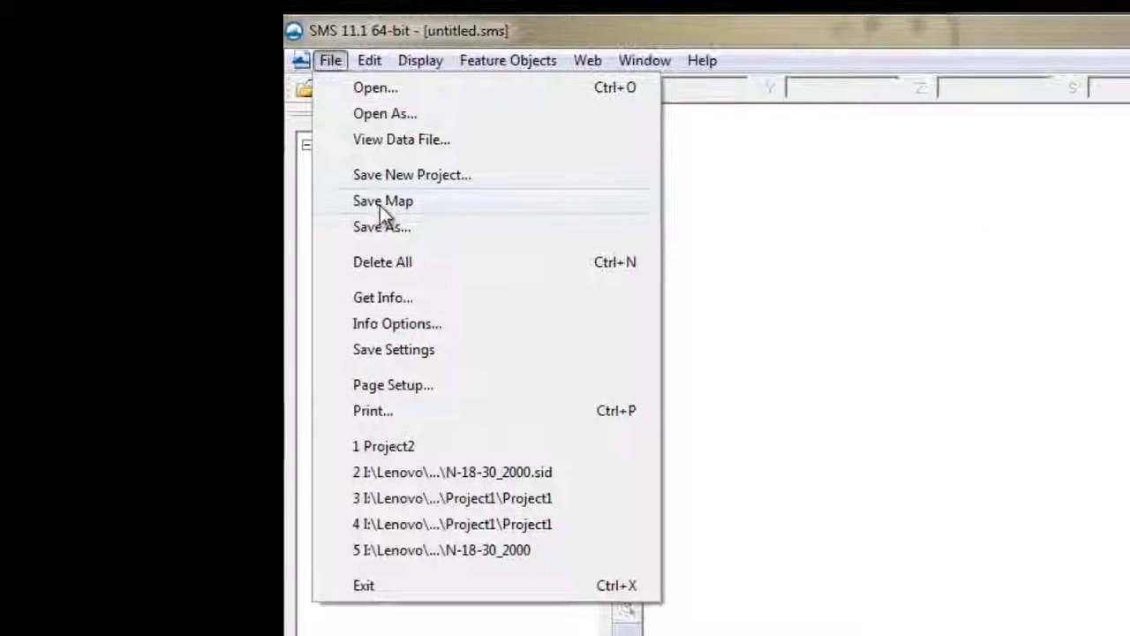
click(389, 226)
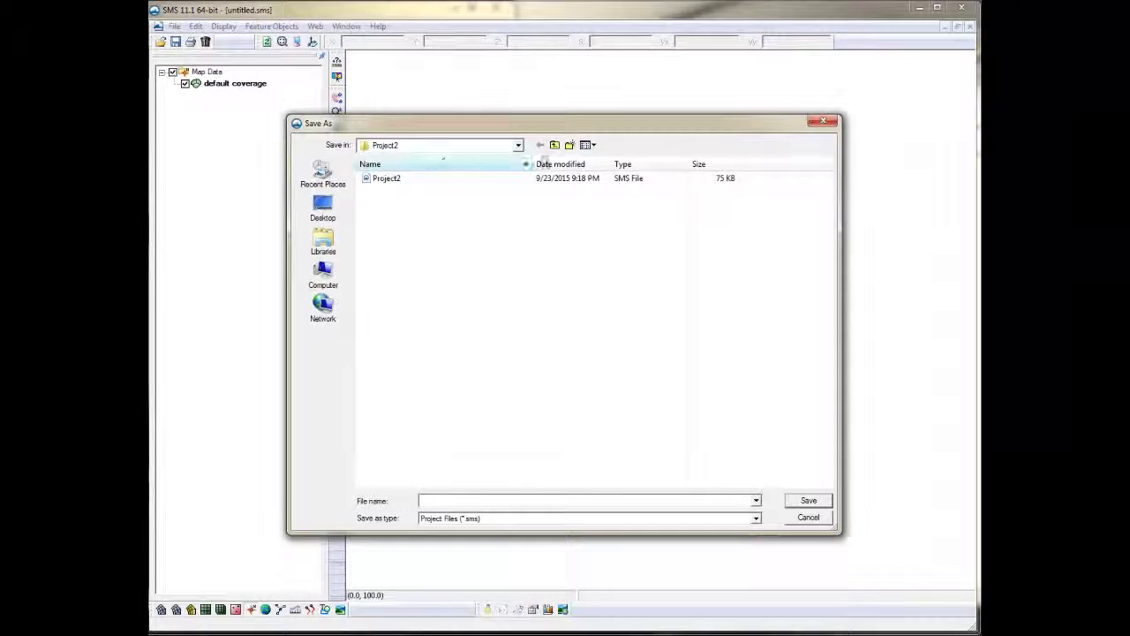
click(555, 145)
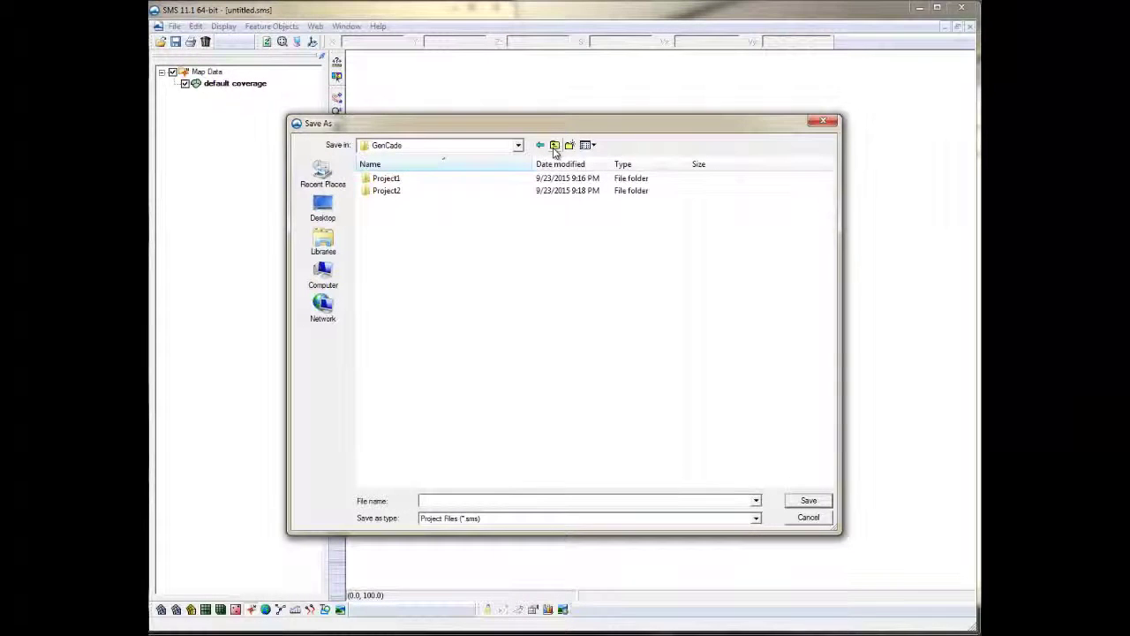
click(569, 144)
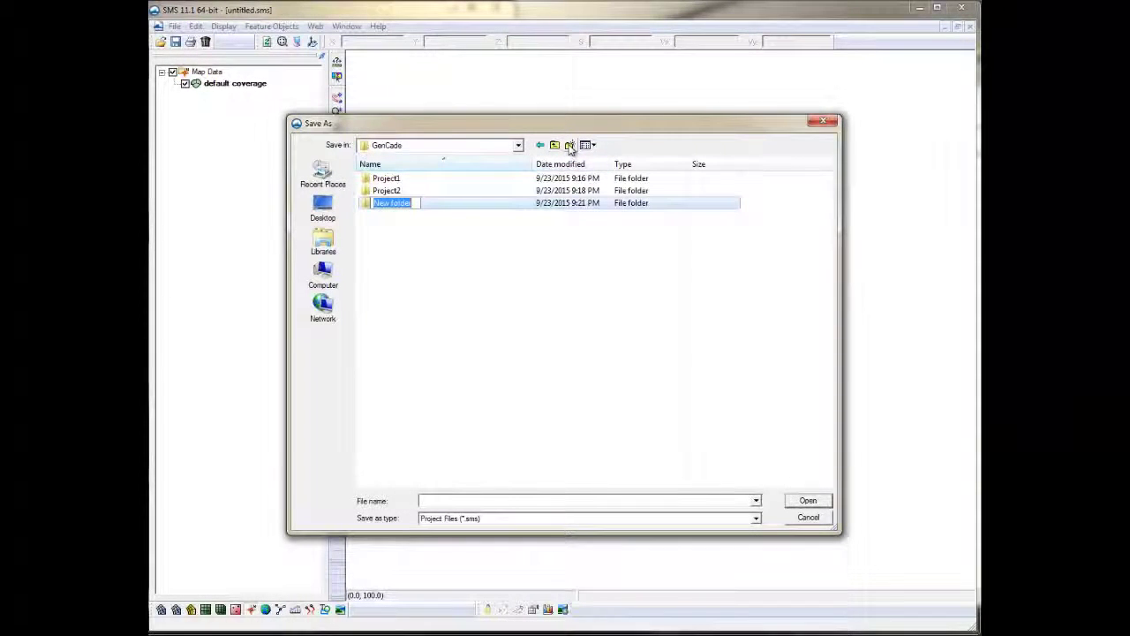
text(Project3)
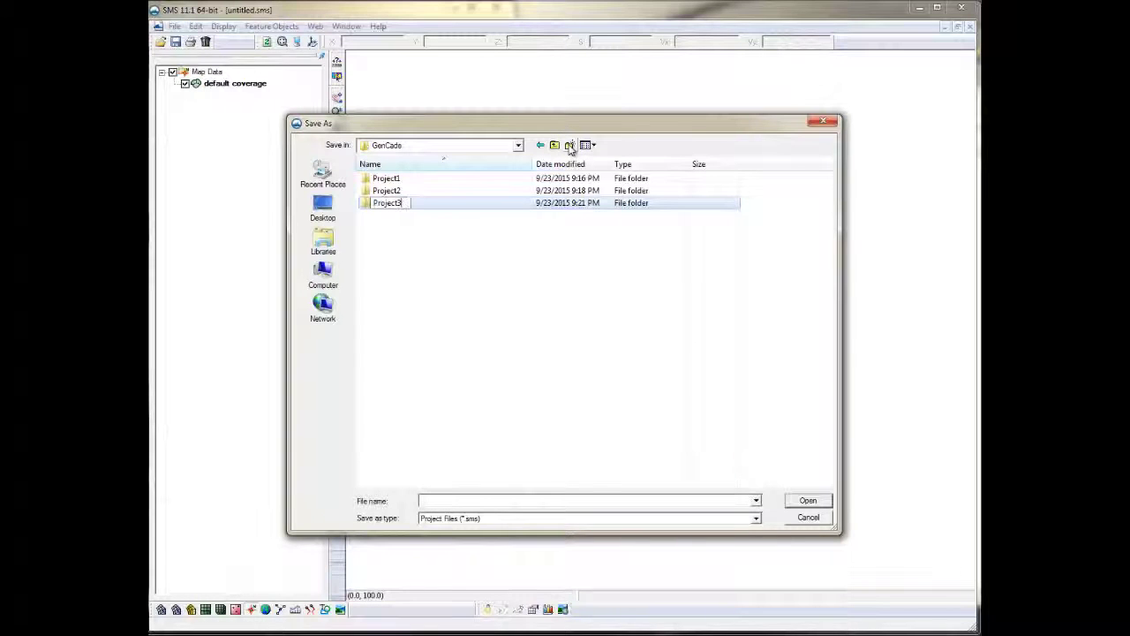
key(Return)
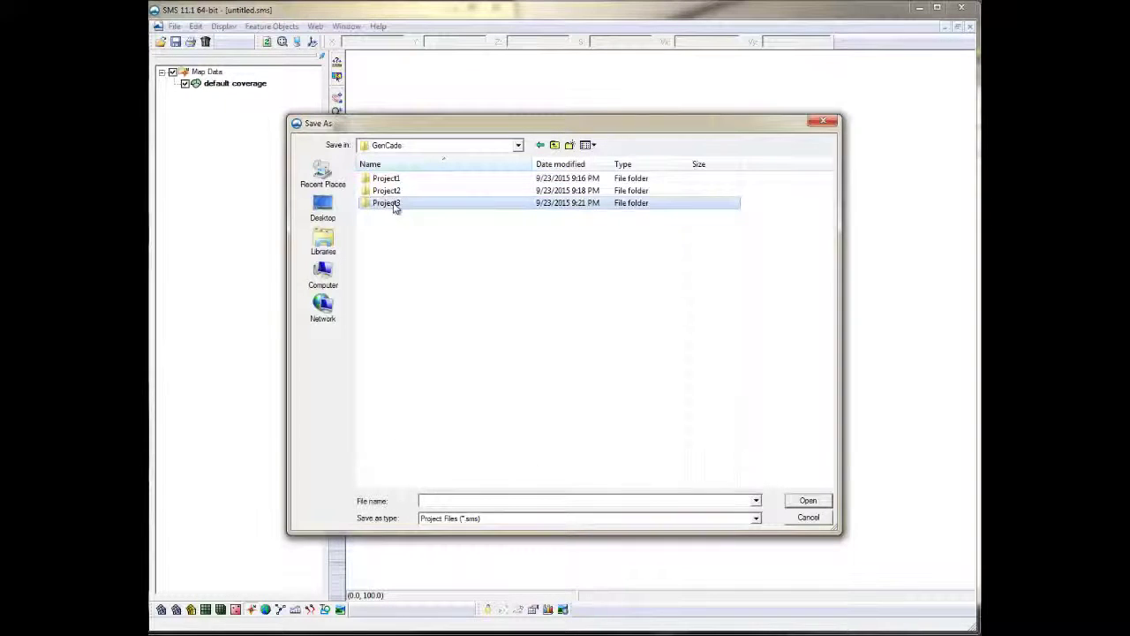
double_click(393, 203)
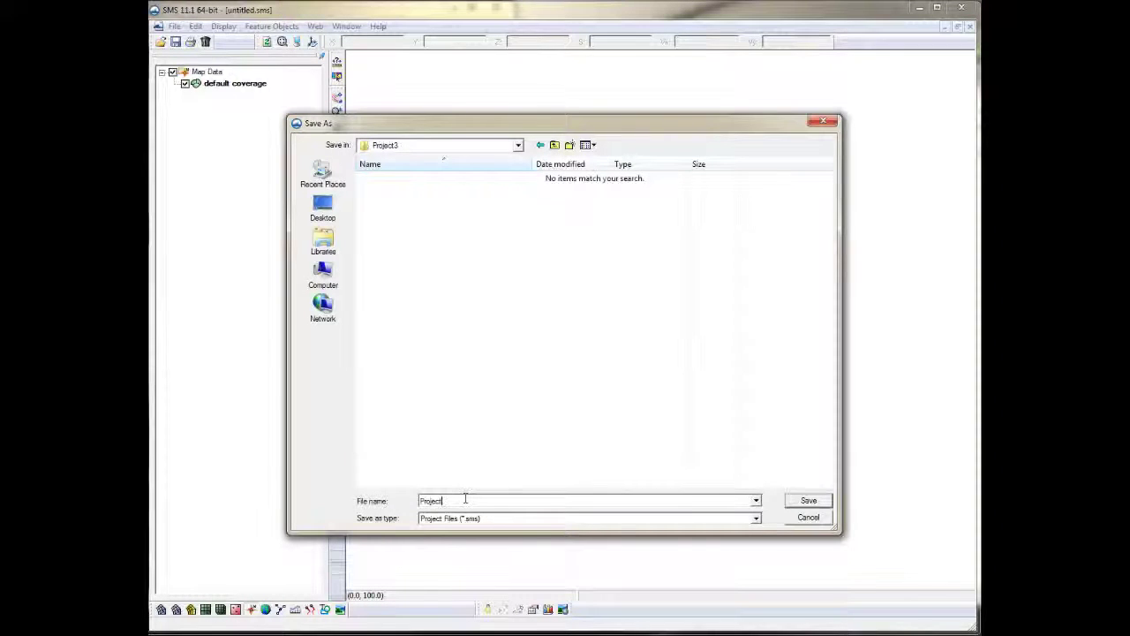
click(792, 505)
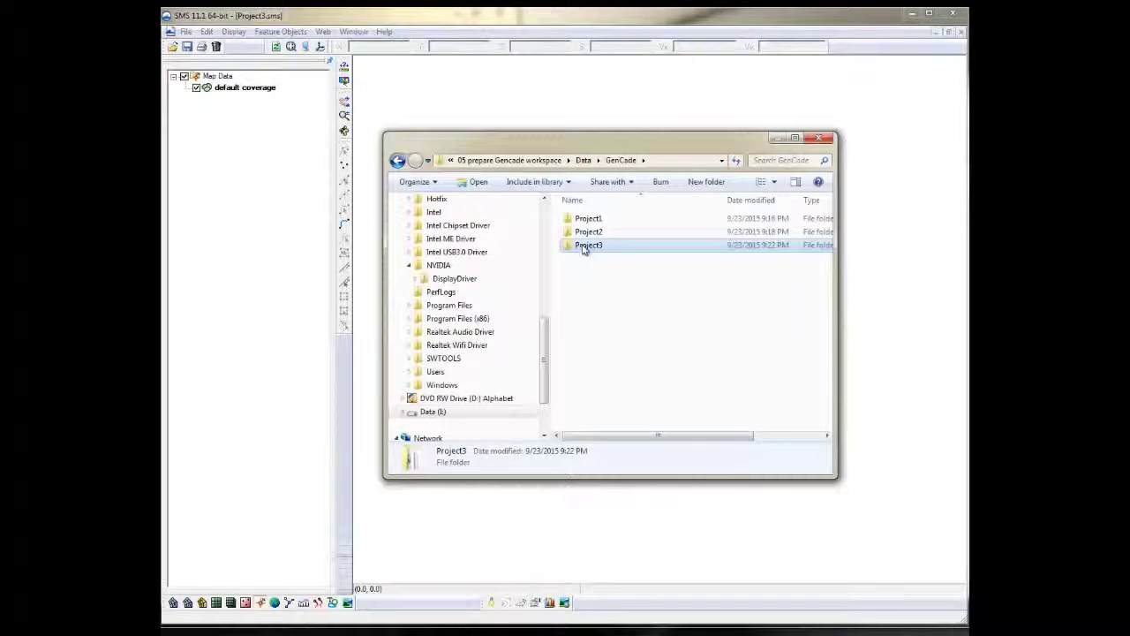
- Check the Project3 folder, then browse Explorer to SMS 11.2 64-bit\models\GenCade
double_click(581, 245)
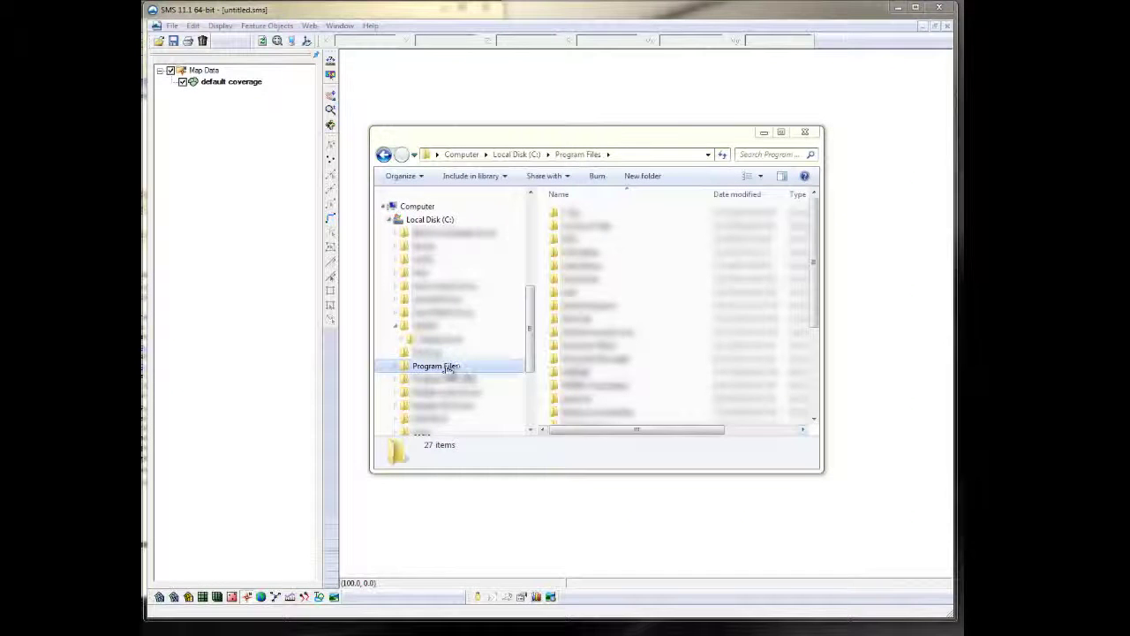
click(448, 368)
drag(817, 276, 815, 313)
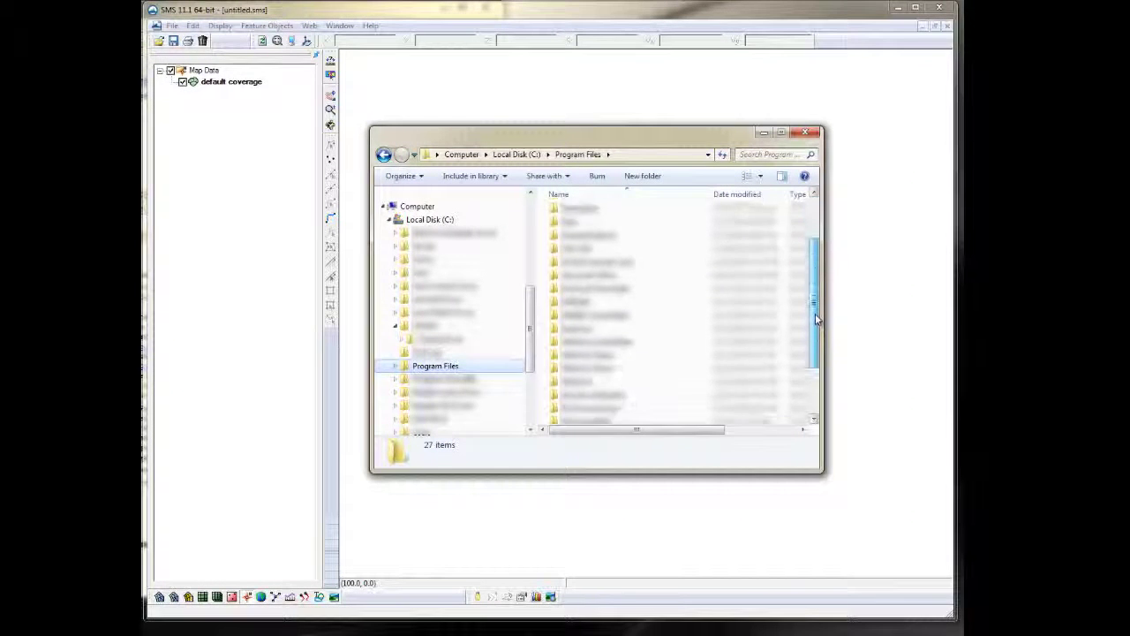
click(600, 346)
double_click(601, 345)
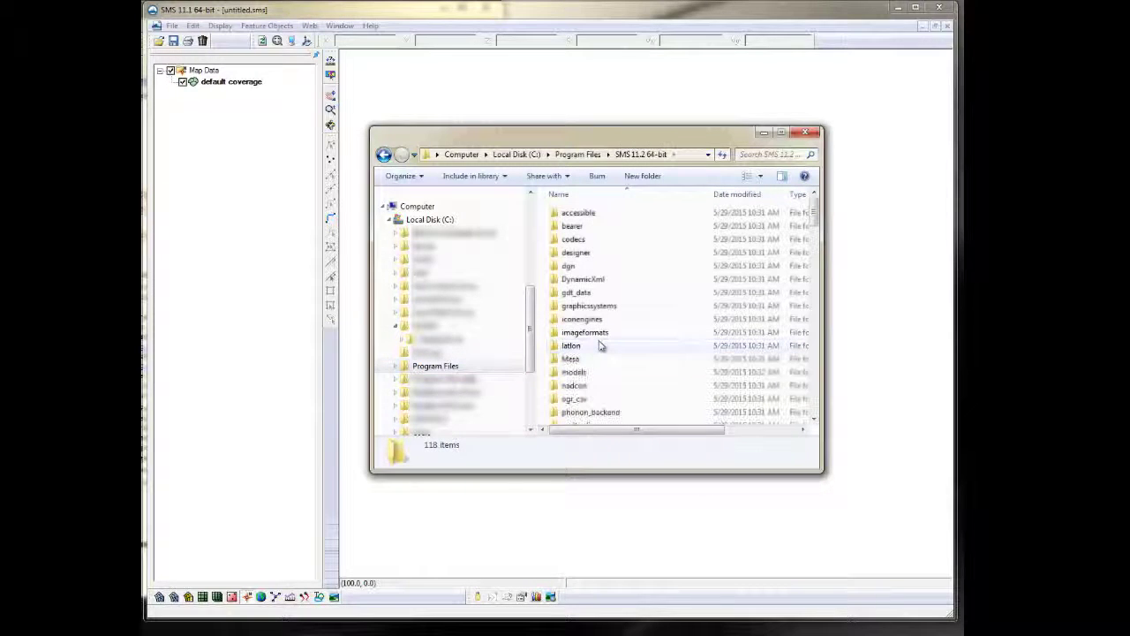
double_click(568, 374)
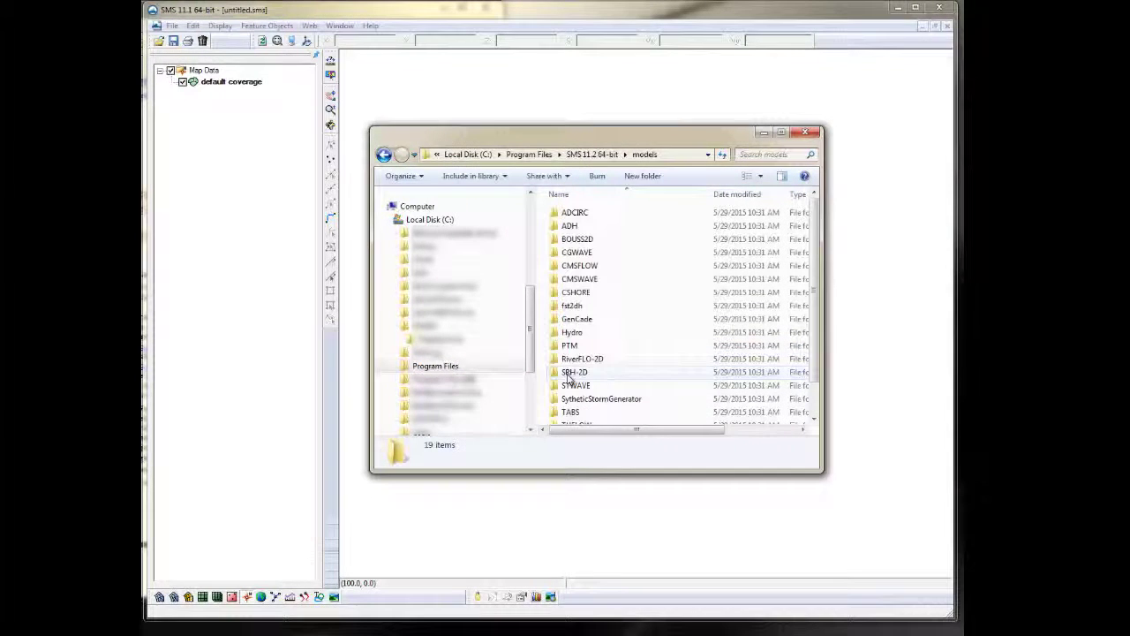
scroll(645, 351, down, 1)
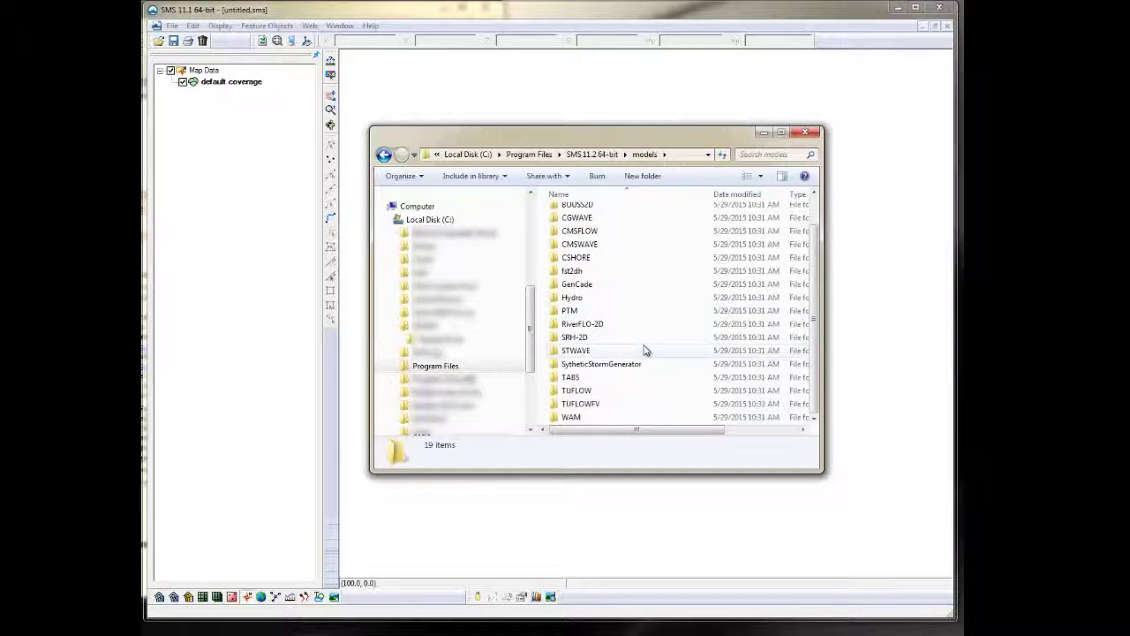
double_click(576, 285)
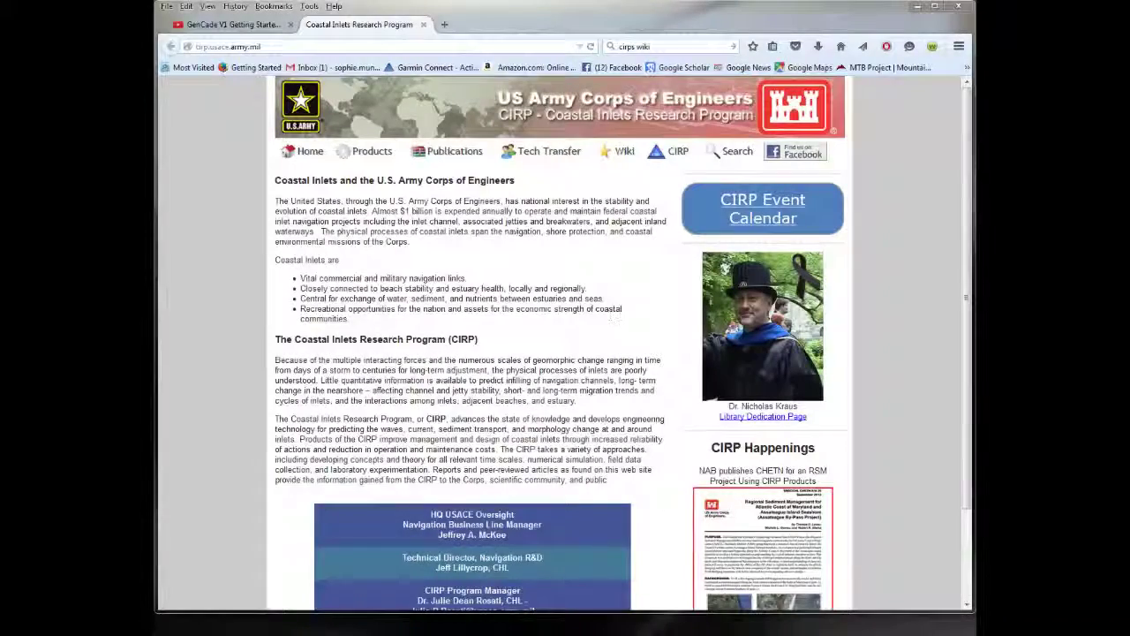
- On the CIRP GenCade product page, choose to save the Gencade 1.0 zip file
click(369, 152)
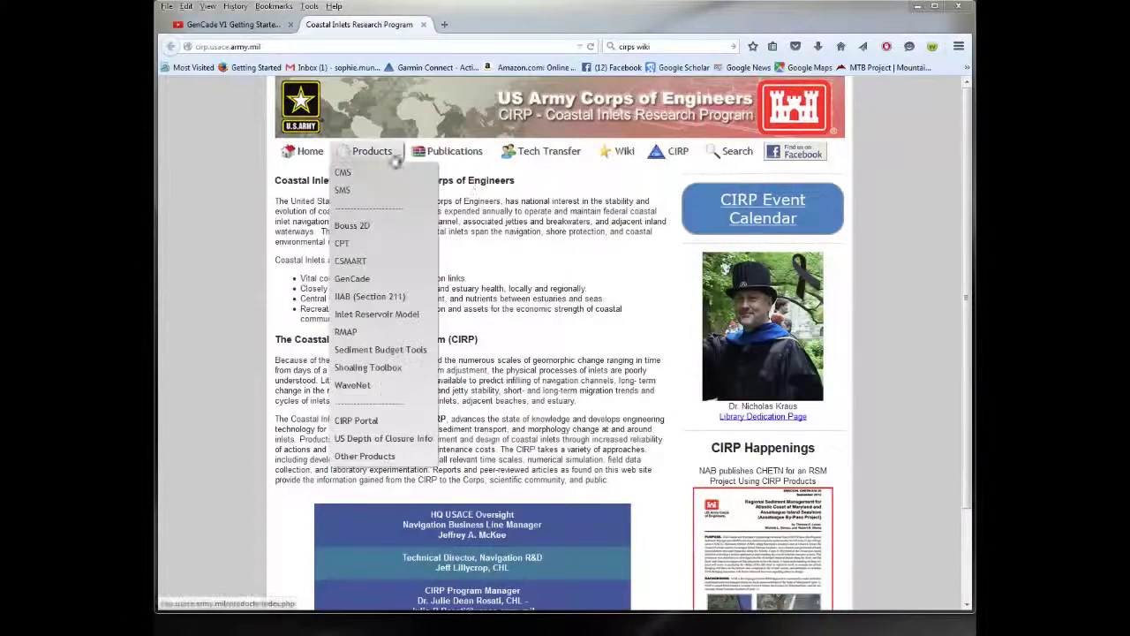
click(346, 280)
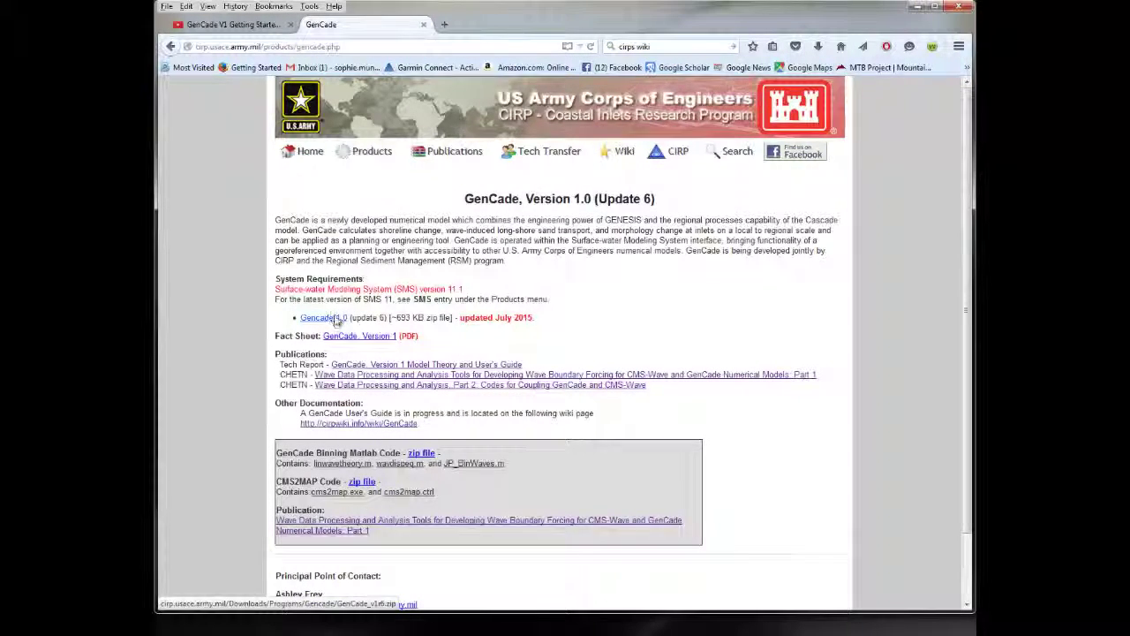
click(336, 320)
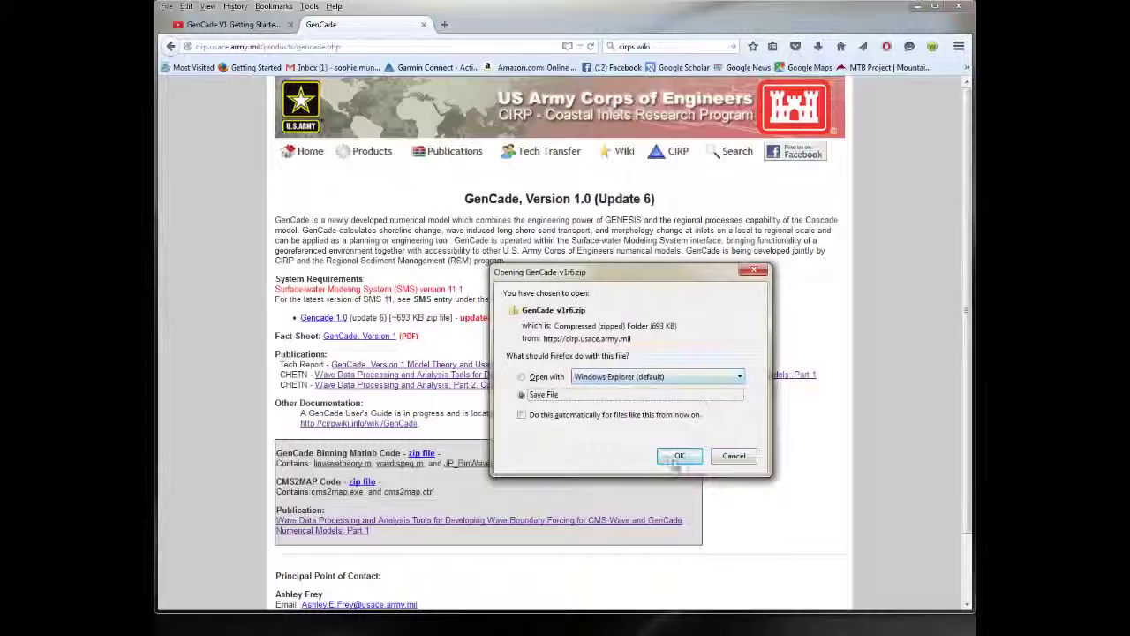
click(676, 457)
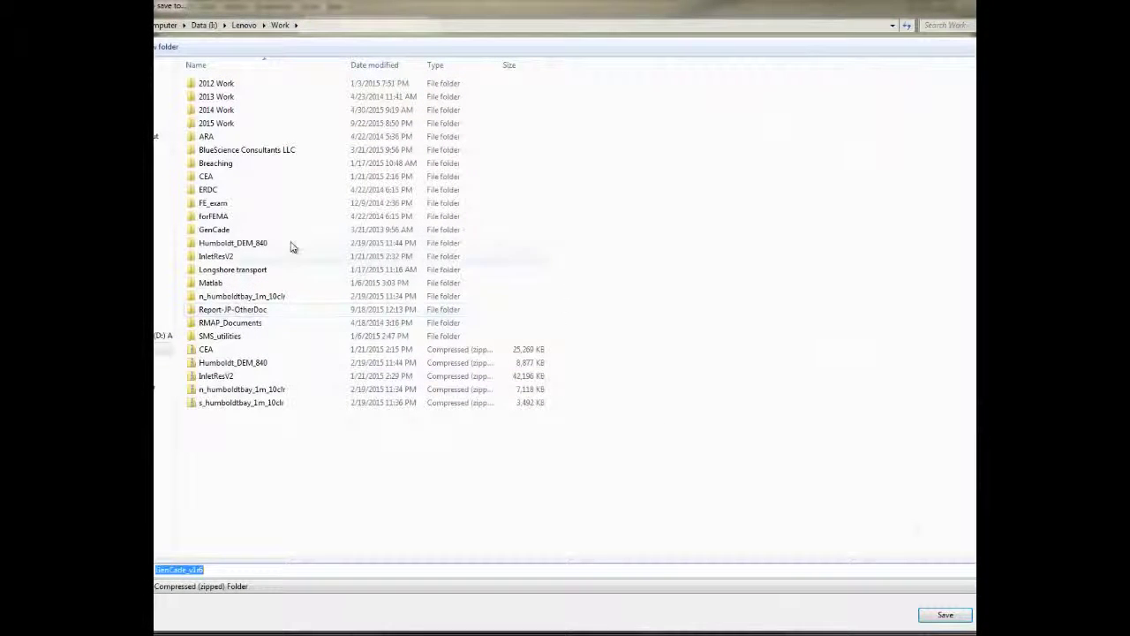
- Set the download location to C:\Program Files\SMS 11.2 64-bit\models
click(161, 321)
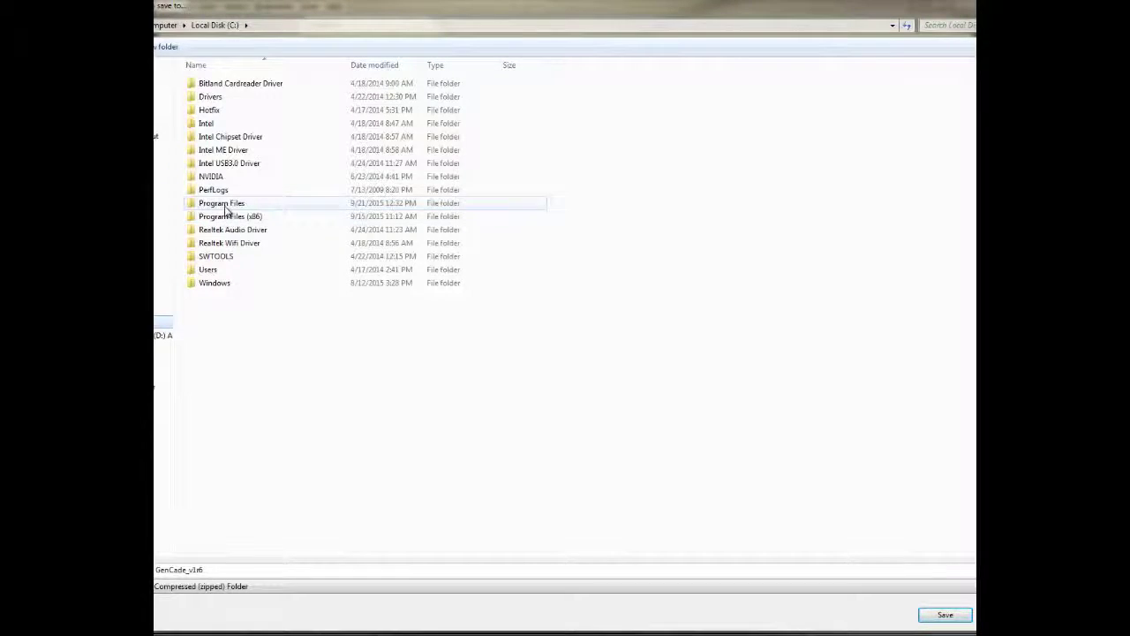
double_click(227, 210)
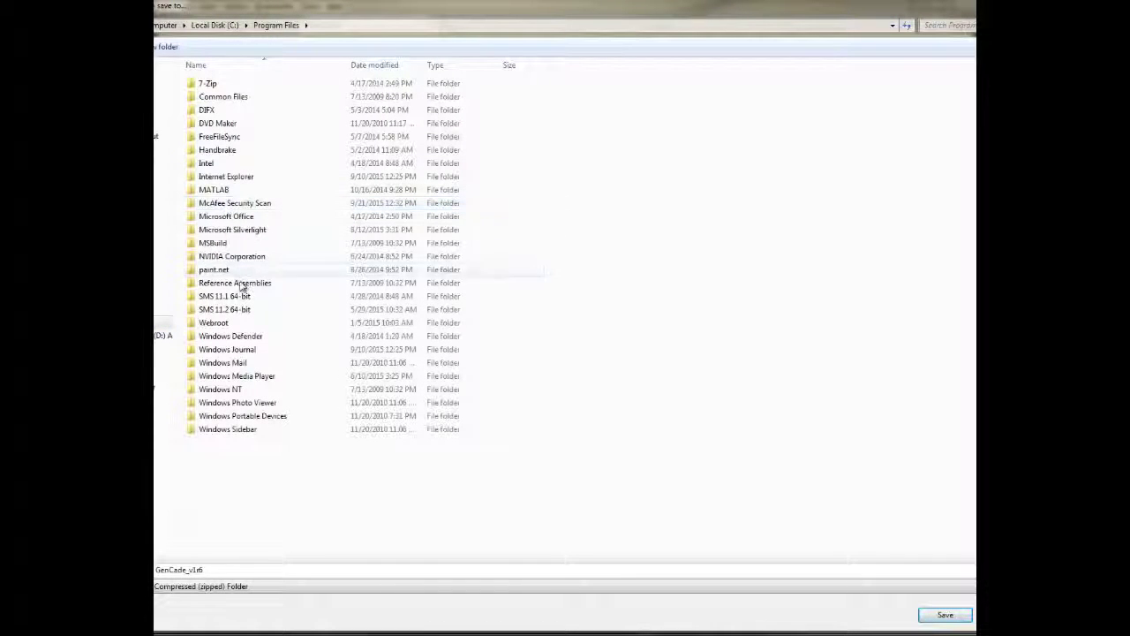
double_click(235, 309)
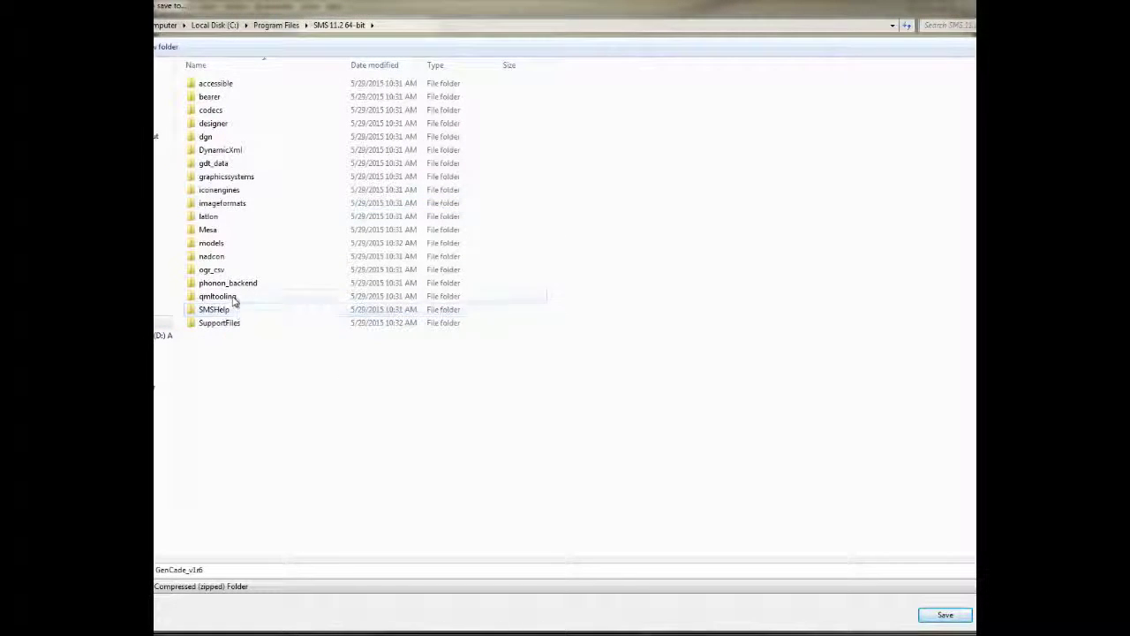
double_click(212, 244)
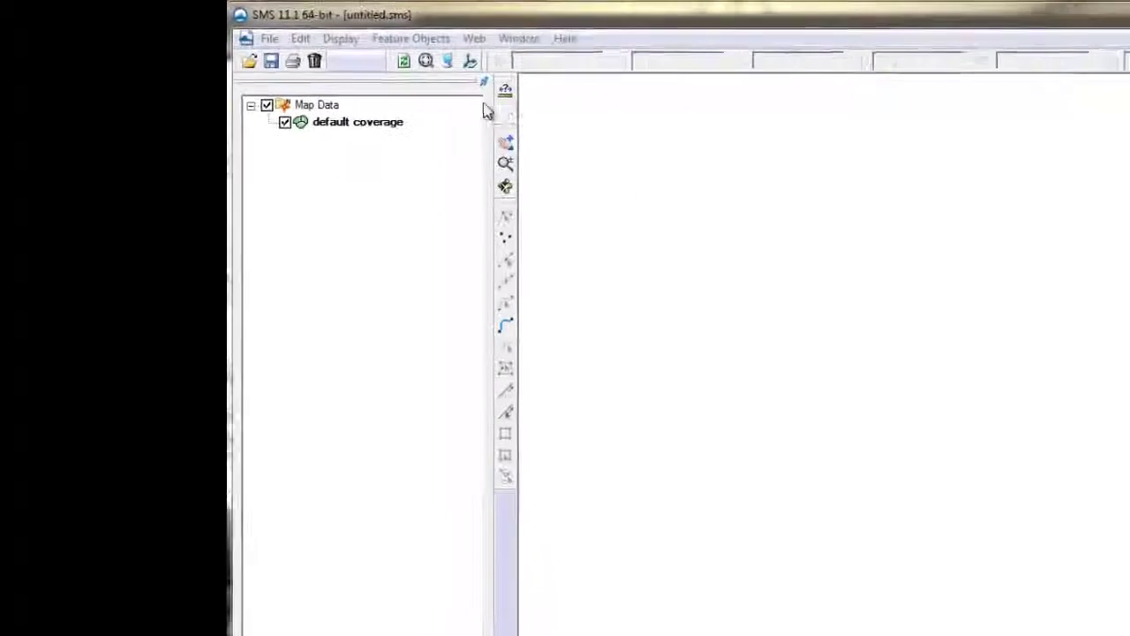
- Point the GenCade model executable to GenCade_v1r6 in SMS Preferences
click(300, 38)
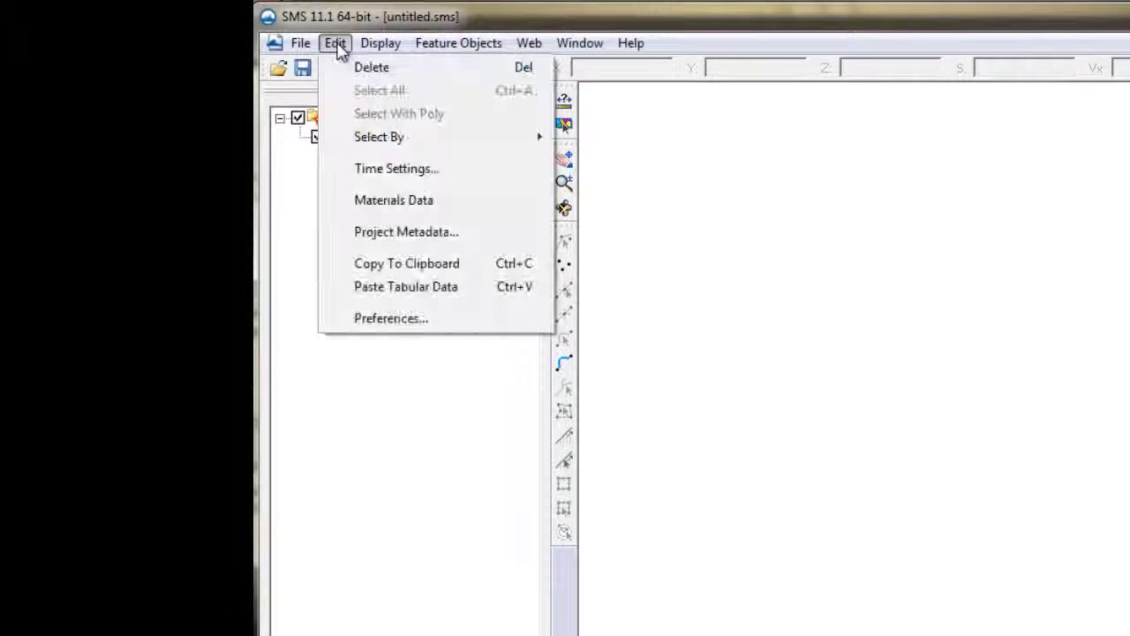
click(412, 319)
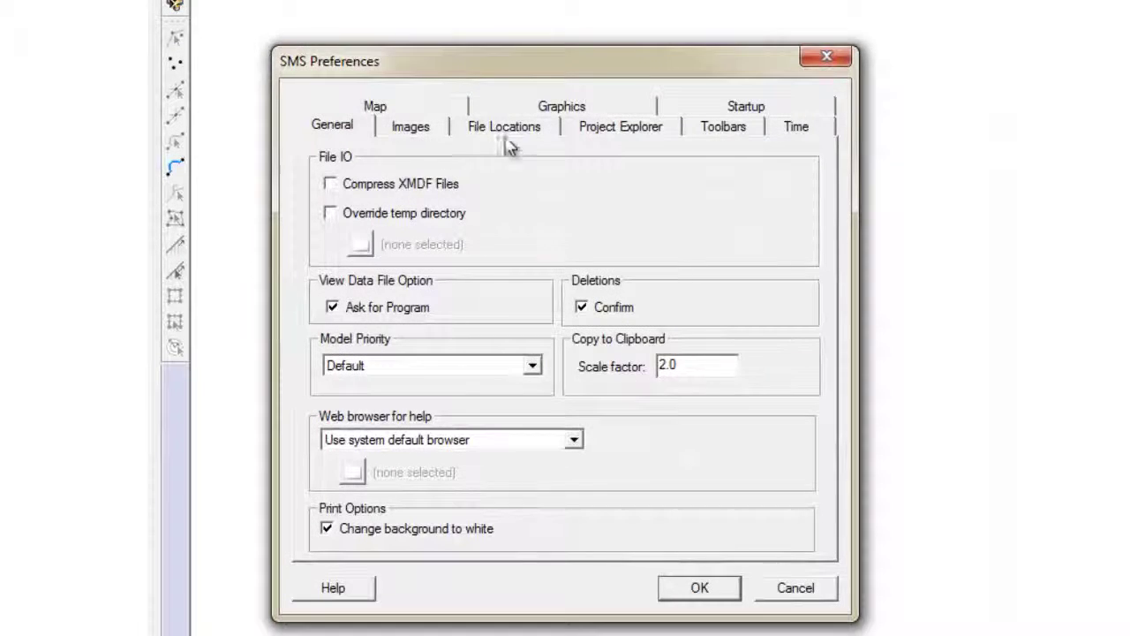
click(570, 162)
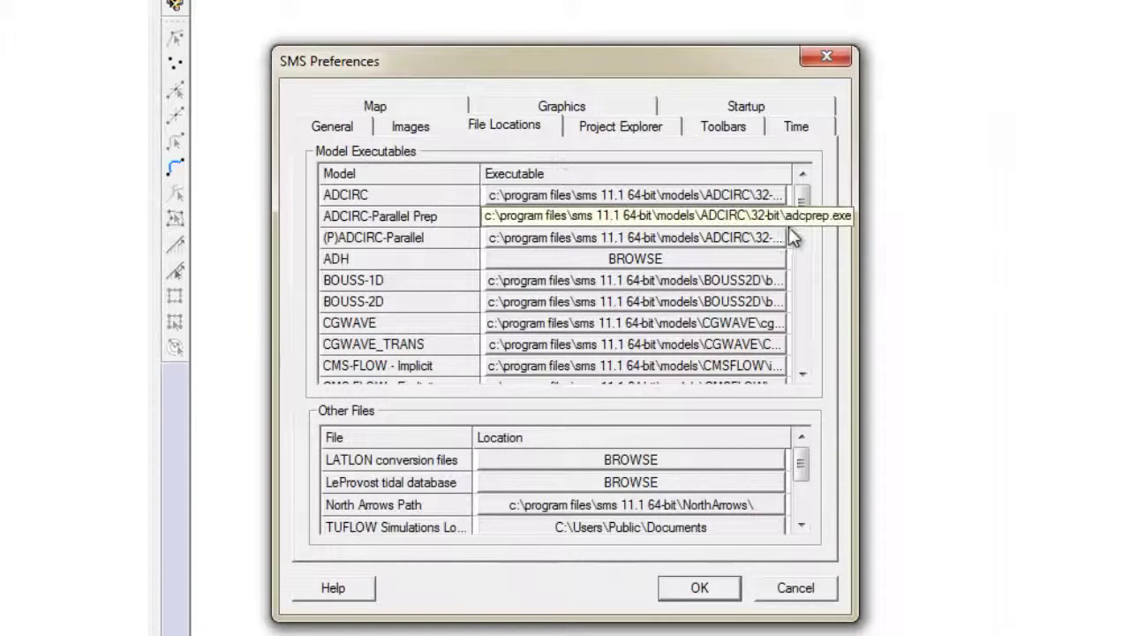
drag(803, 206, 803, 253)
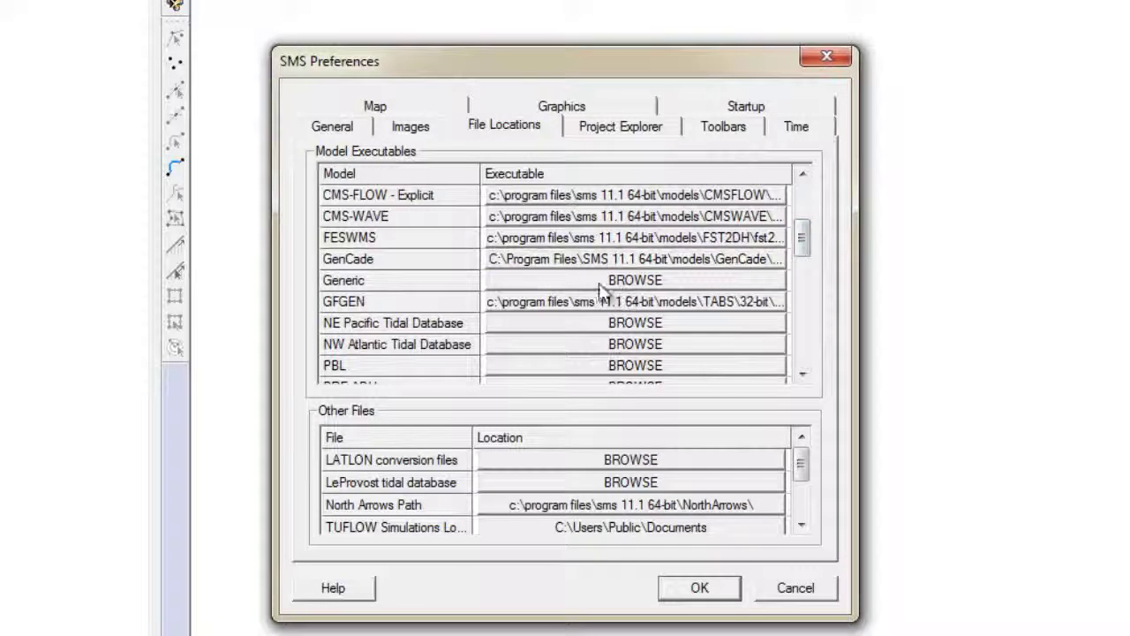
click(578, 263)
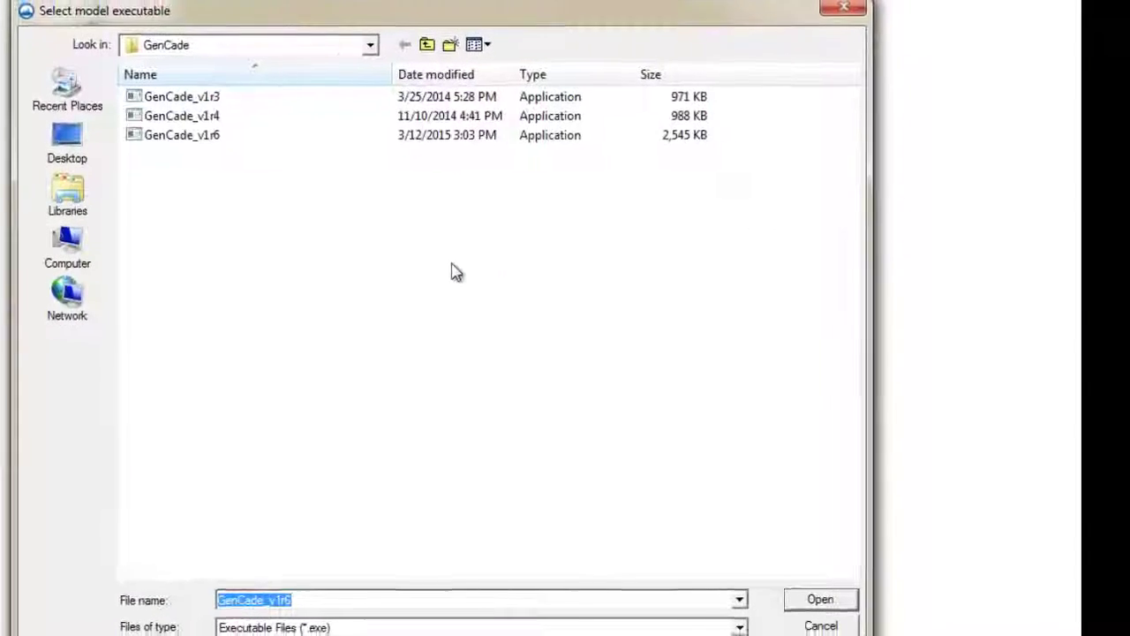
click(177, 150)
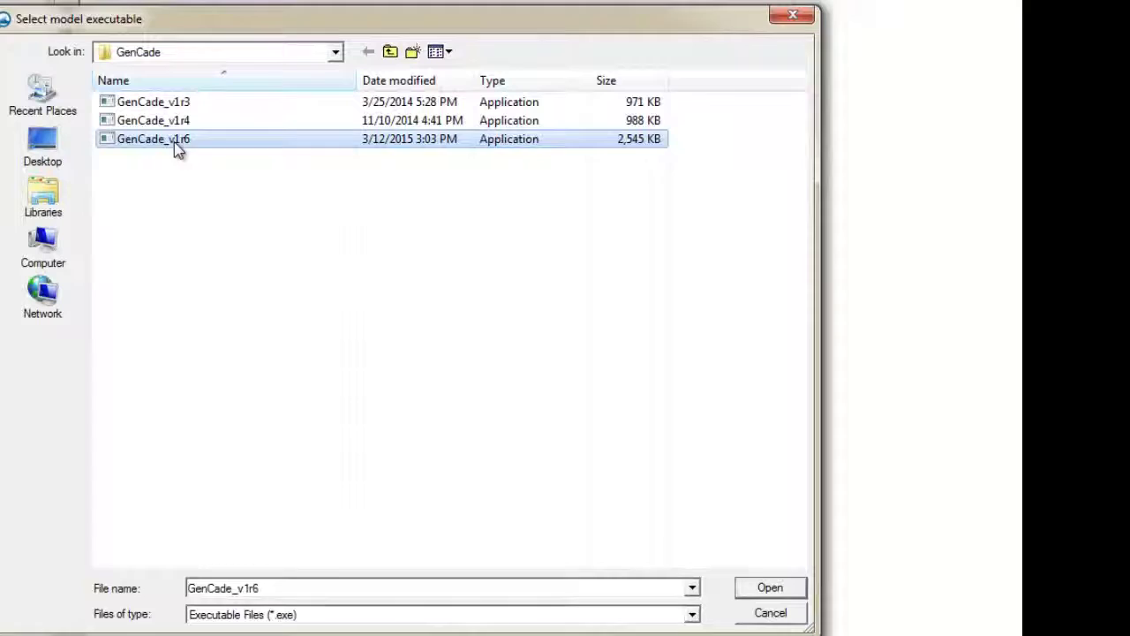
click(770, 589)
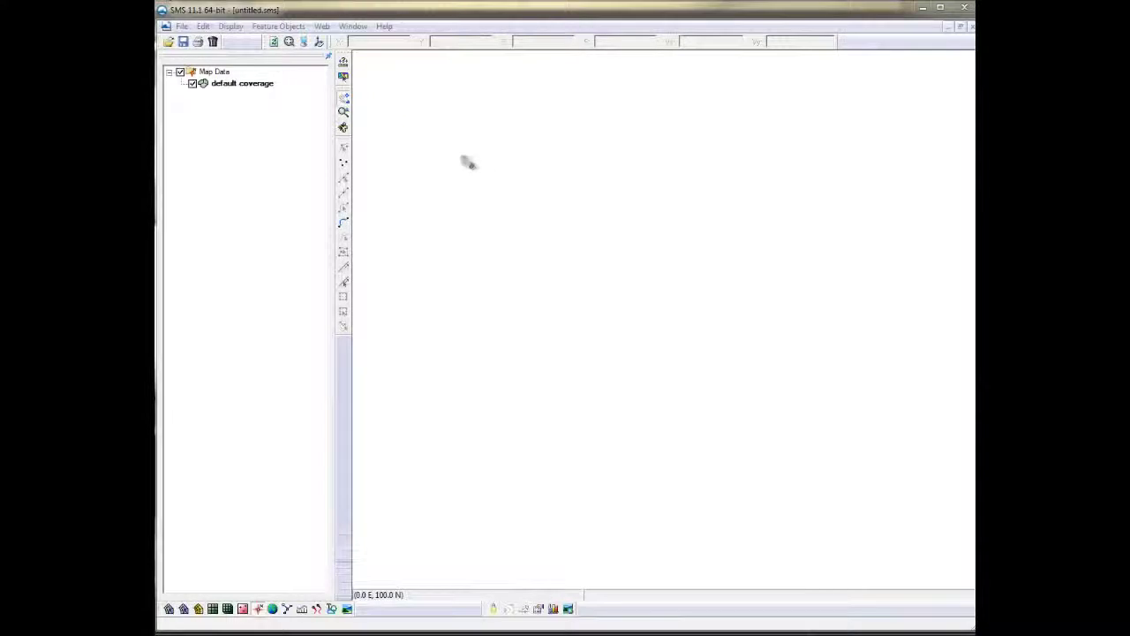
- Set a State Plane projection, North Carolina (FIPS 3200) zone, in U.S. Survey Feet
click(227, 27)
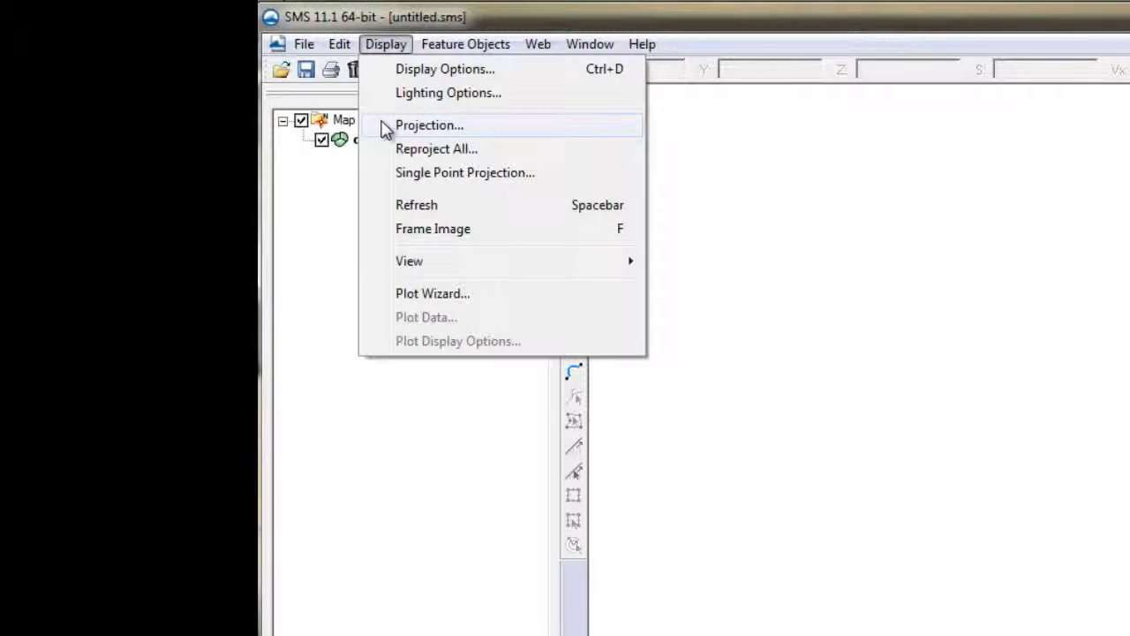
click(406, 130)
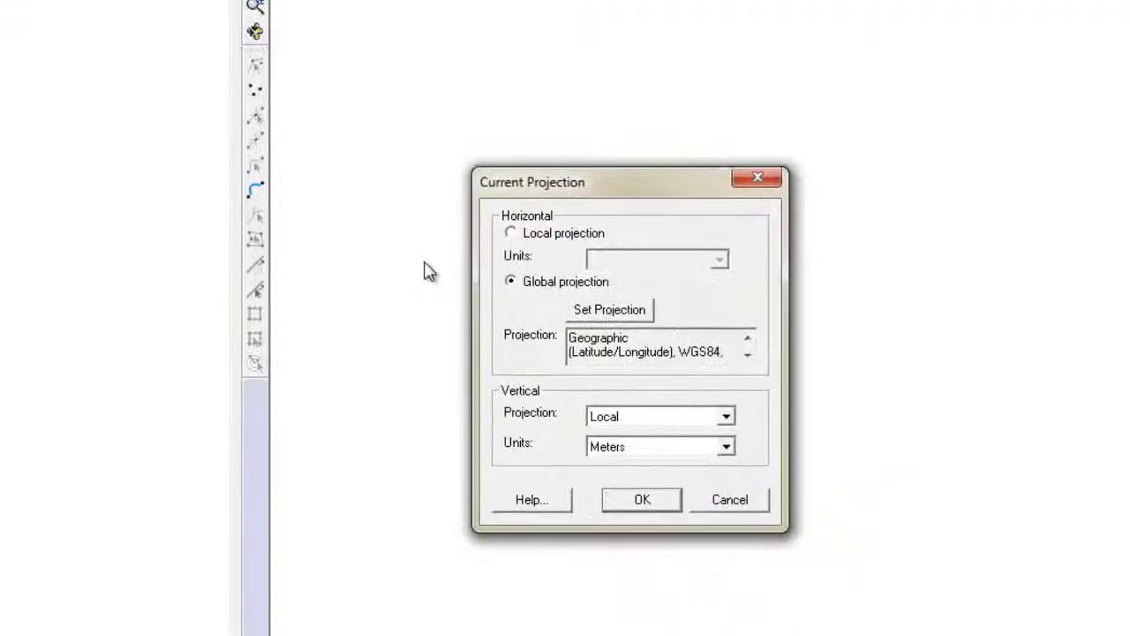
click(570, 291)
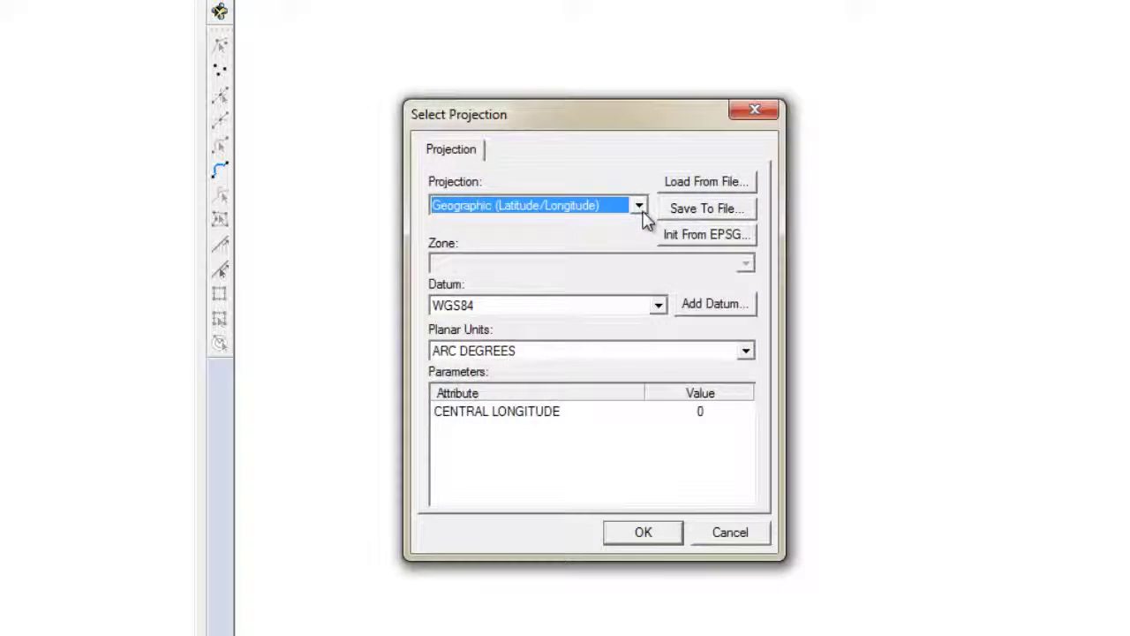
click(639, 209)
drag(641, 369, 644, 491)
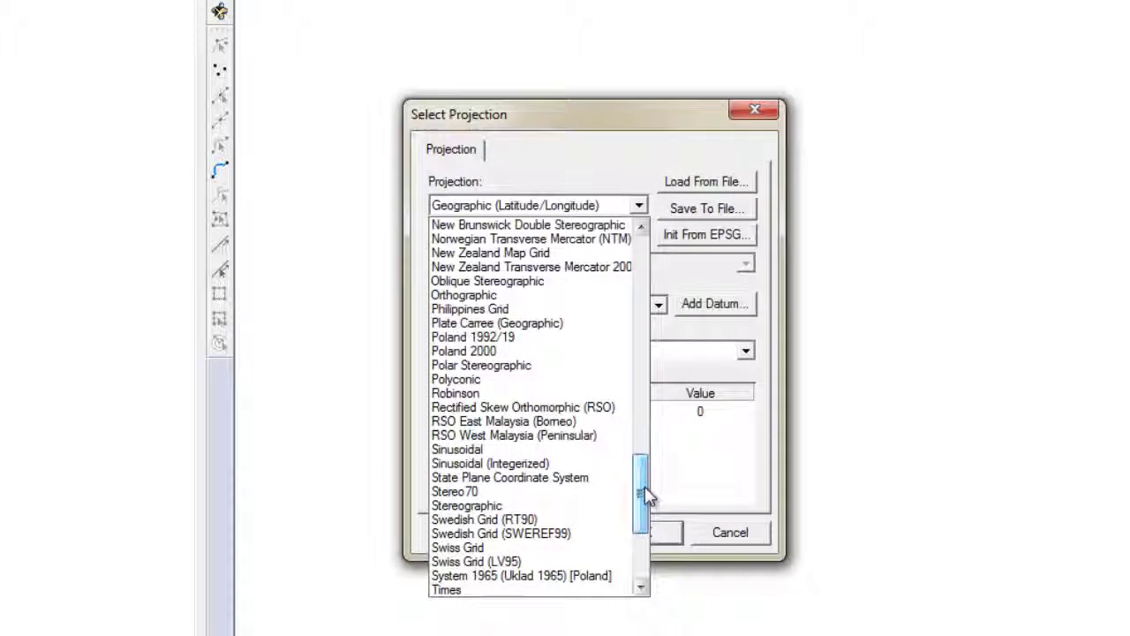
click(582, 481)
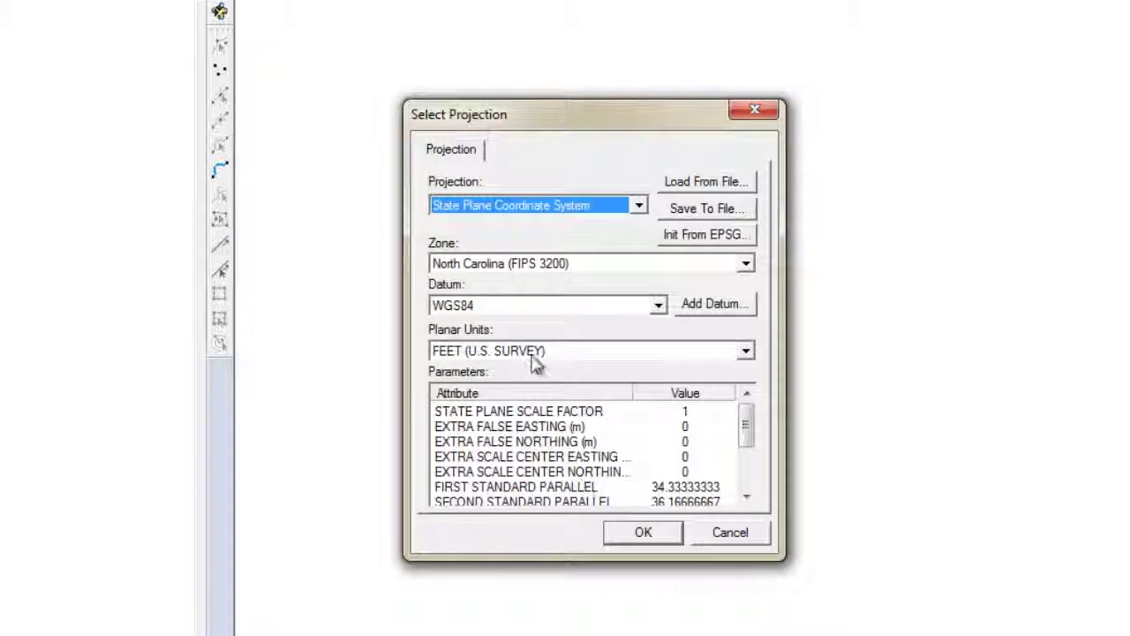
click(560, 265)
click(569, 282)
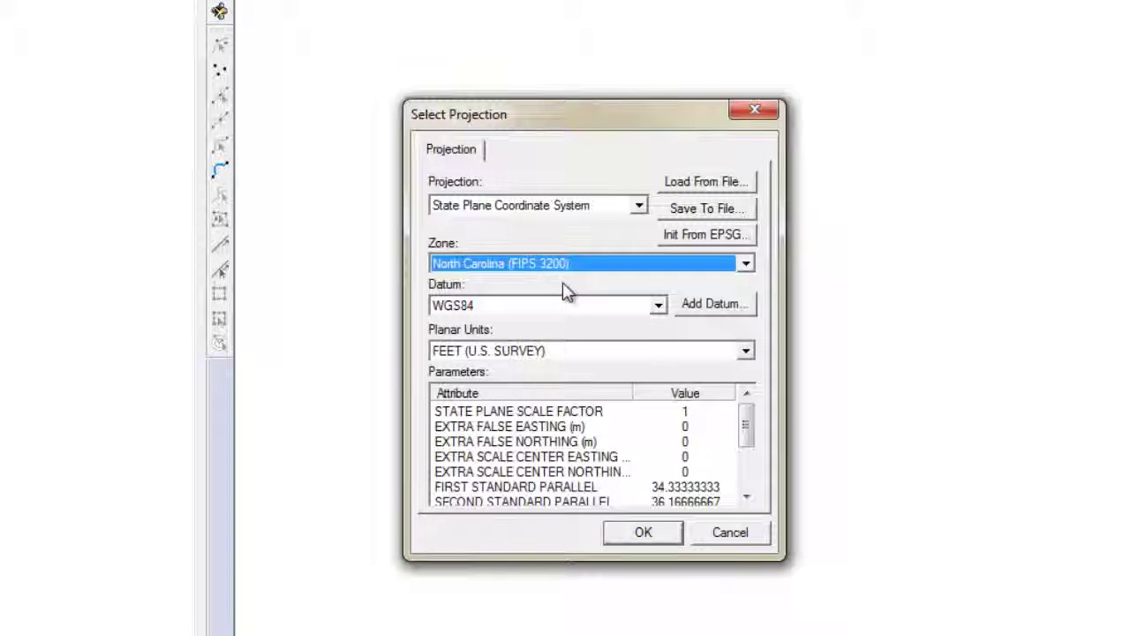
click(558, 353)
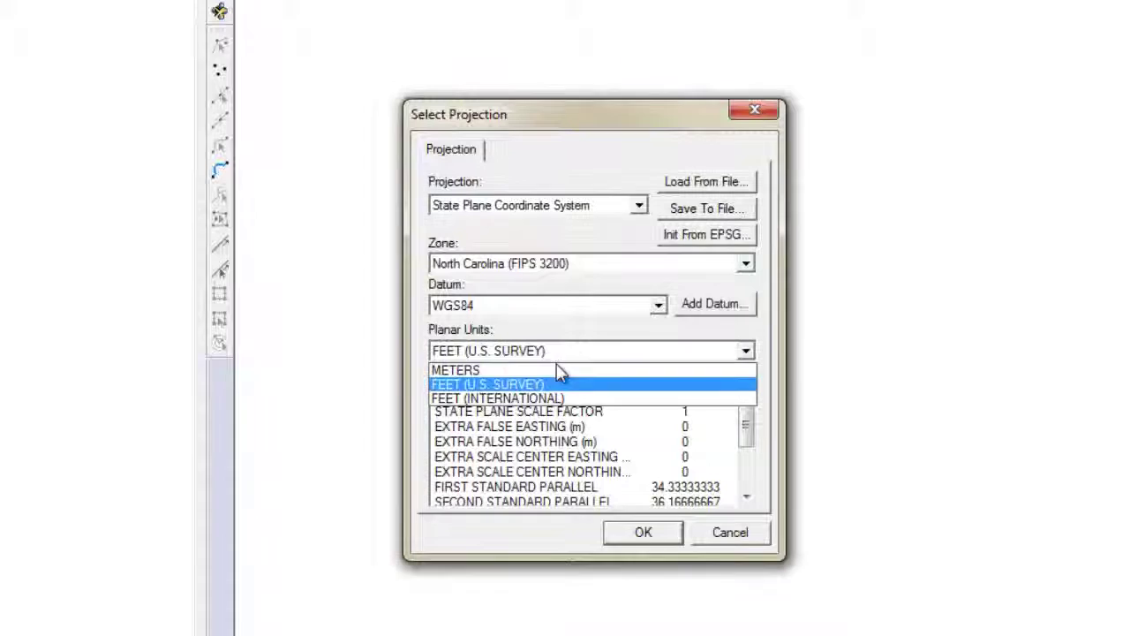
click(558, 385)
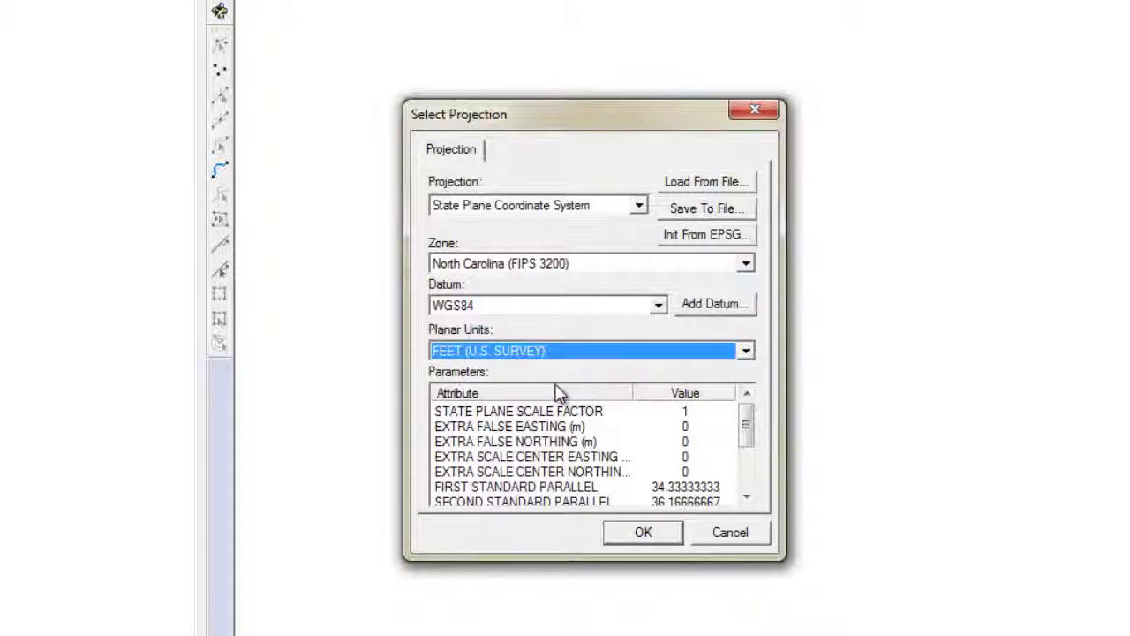
click(643, 534)
- Switch to a local projection with horizontal and vertical units in U.S. Survey Feet
click(524, 217)
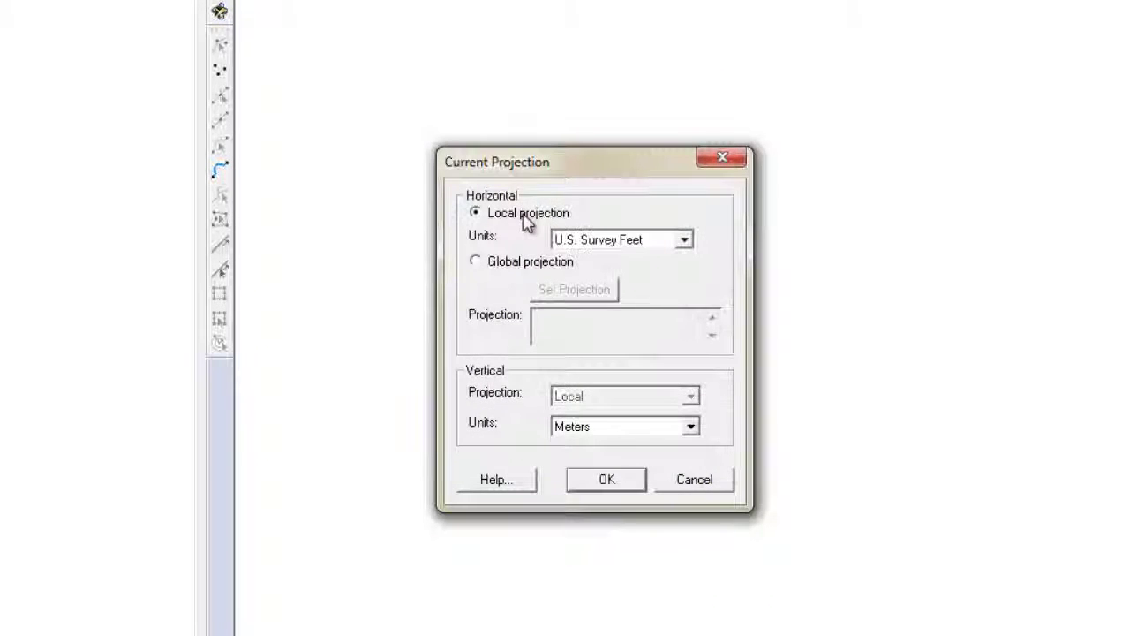
click(590, 241)
click(598, 258)
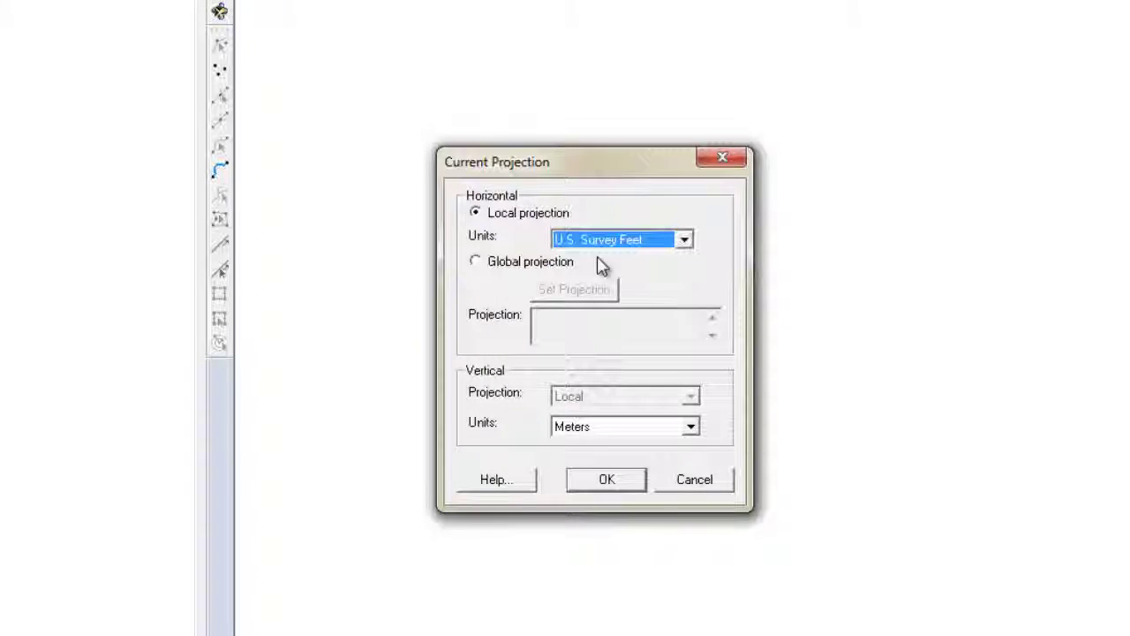
click(595, 430)
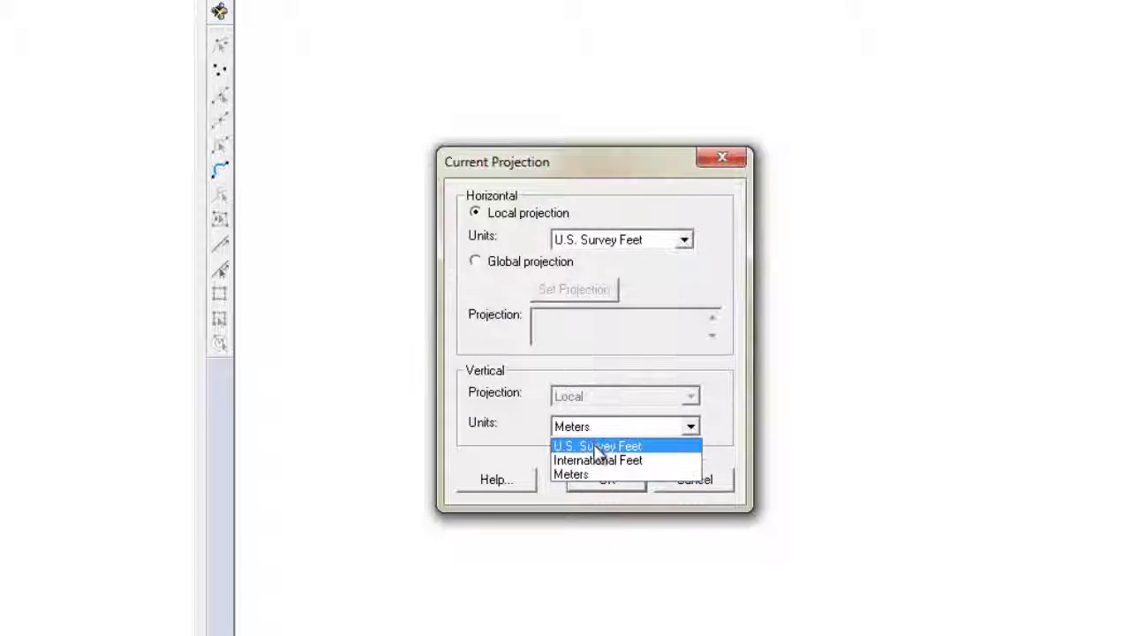
click(599, 447)
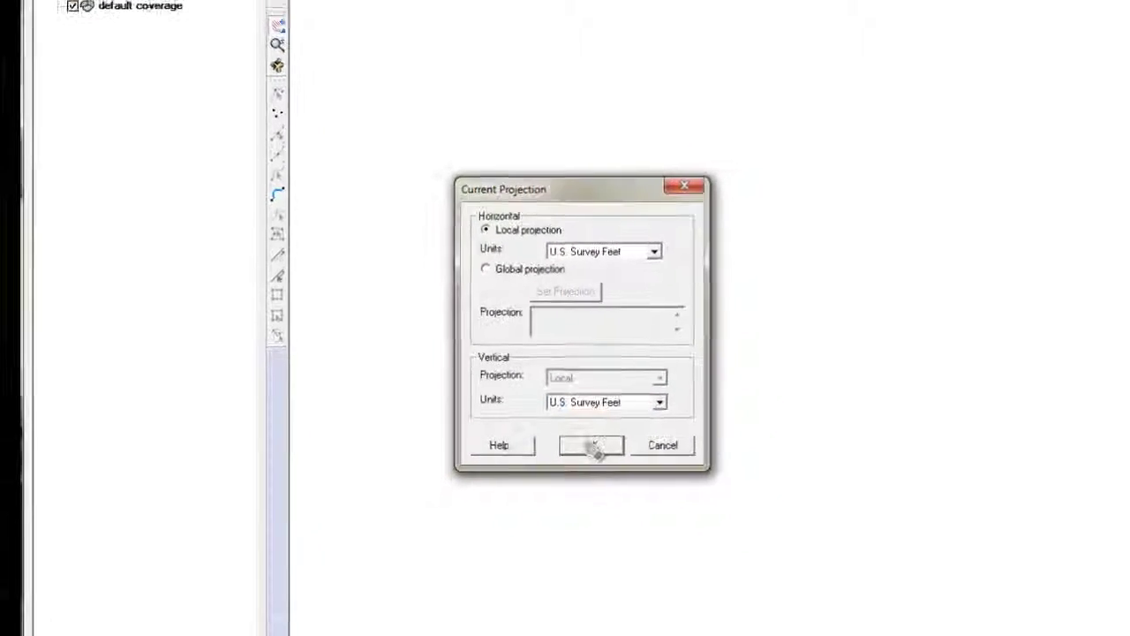
click(606, 481)
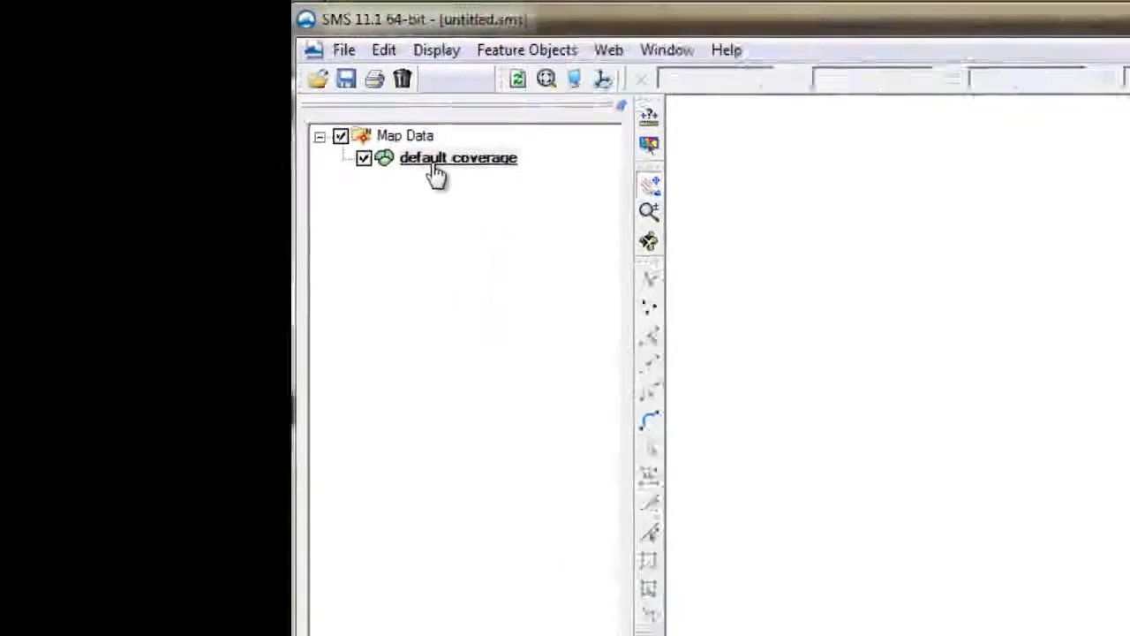
- Change the default coverage's type to the GenCade model
right_click(435, 165)
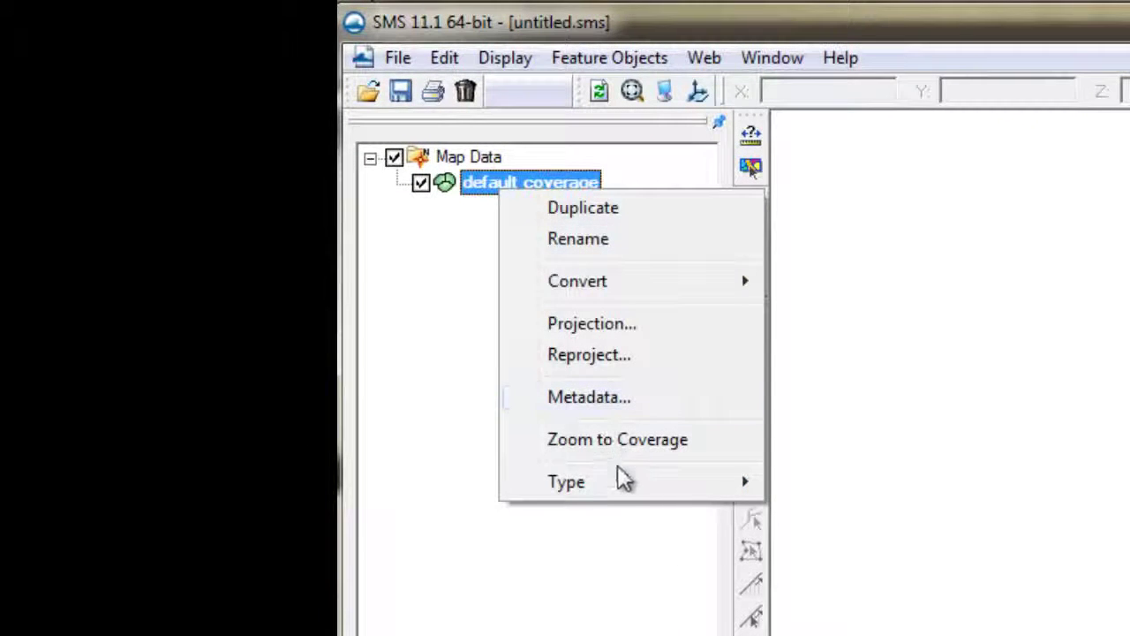
mouse_move(543, 423)
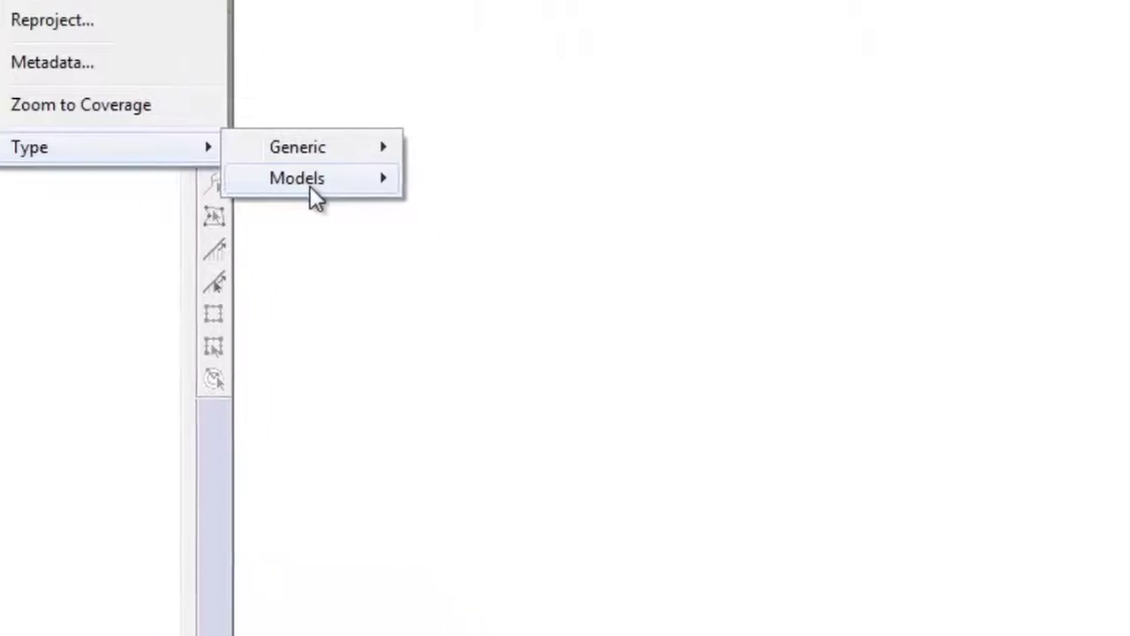
mouse_move(858, 522)
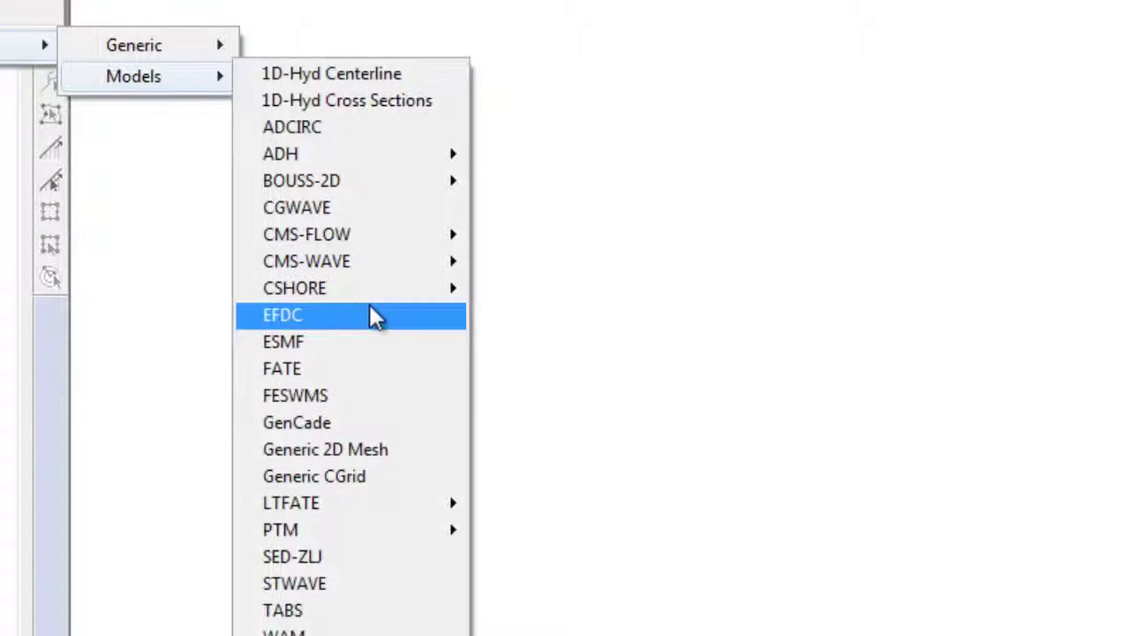
click(346, 424)
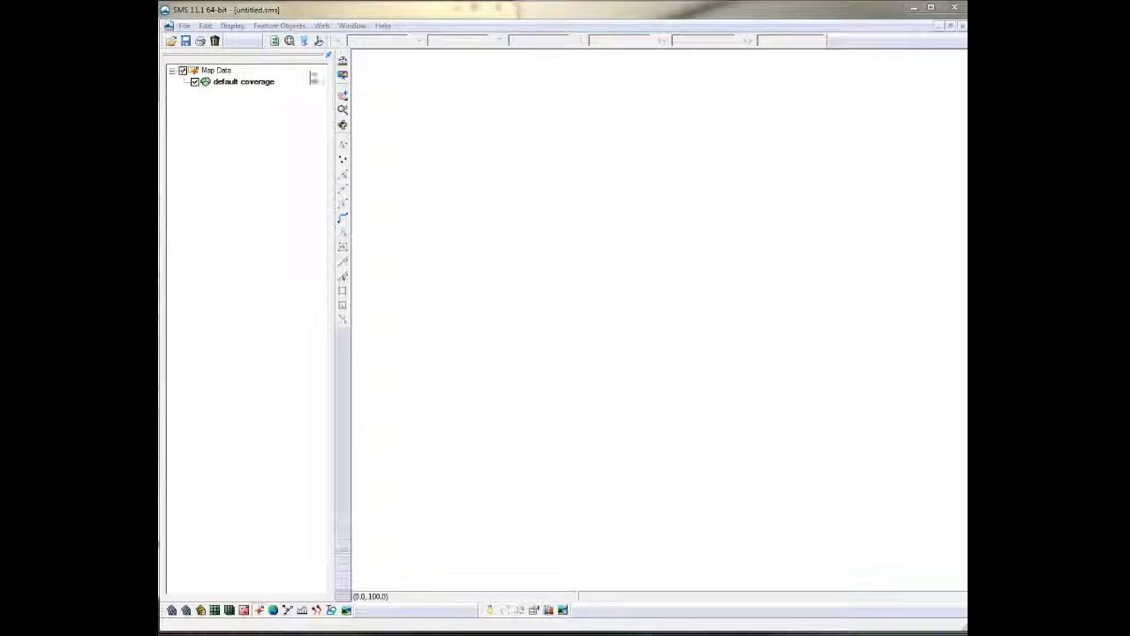
- Drag N-18-30_2000.sid from Explorer onto the SMS map to load it
click(245, 26)
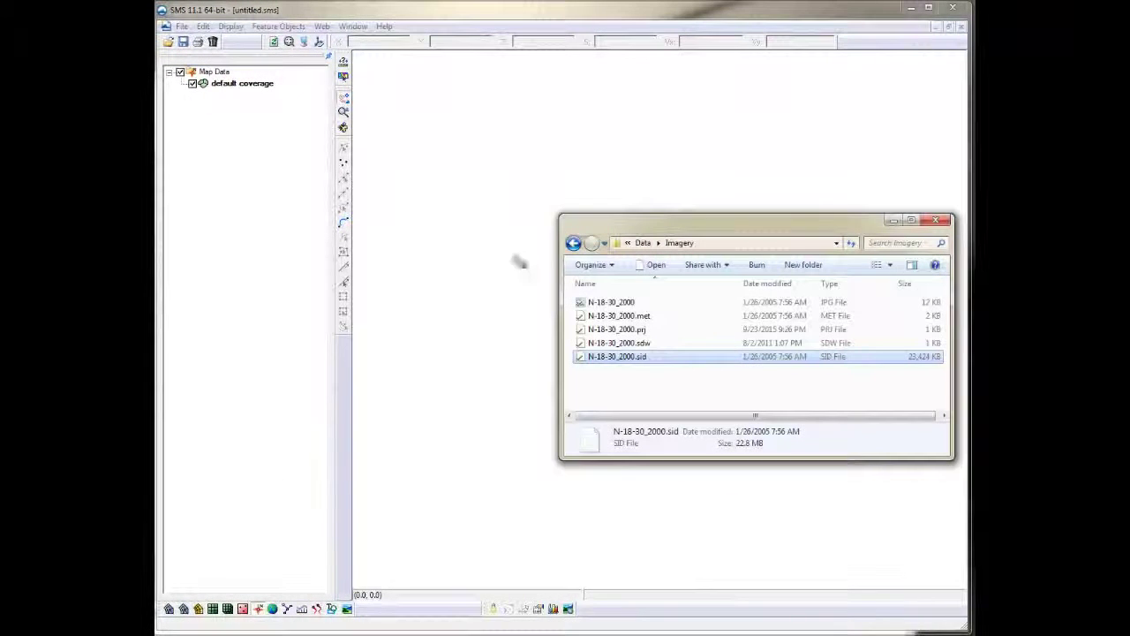
drag(640, 358, 402, 349)
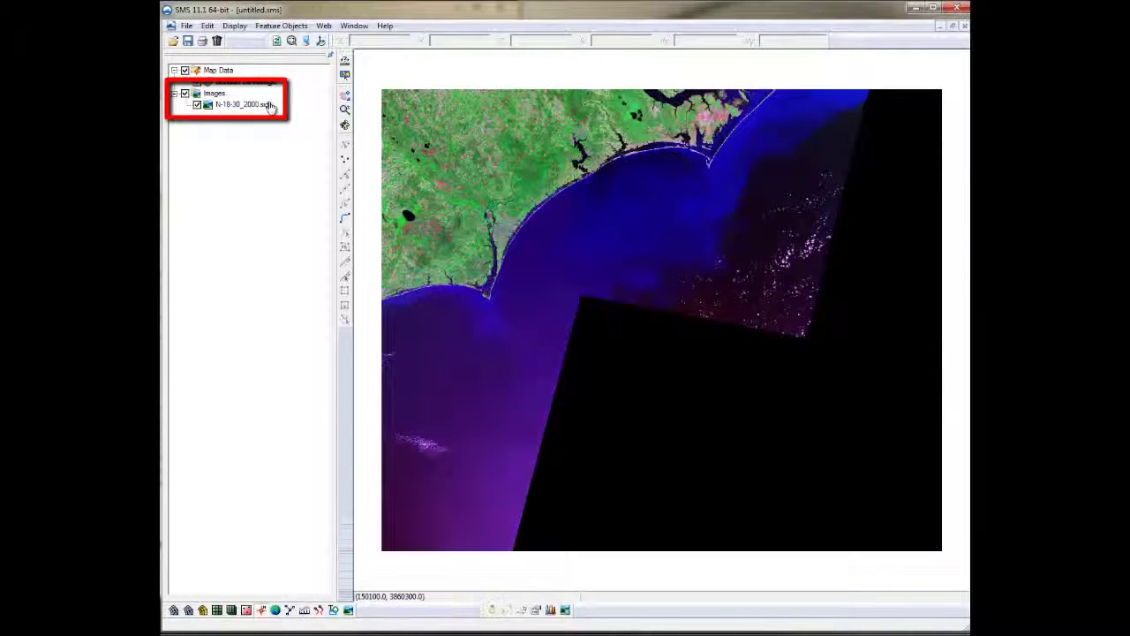
- Accept the N-18-30_2000.sid image's UTM, WGS84, meters, zone 18 projection
right_click(254, 106)
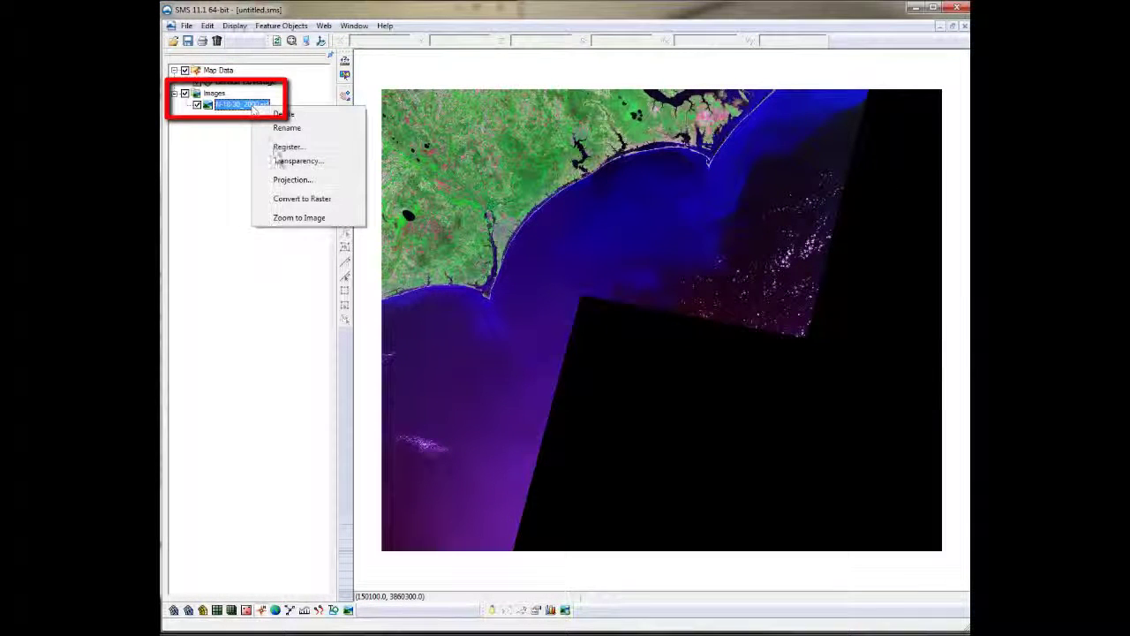
click(292, 179)
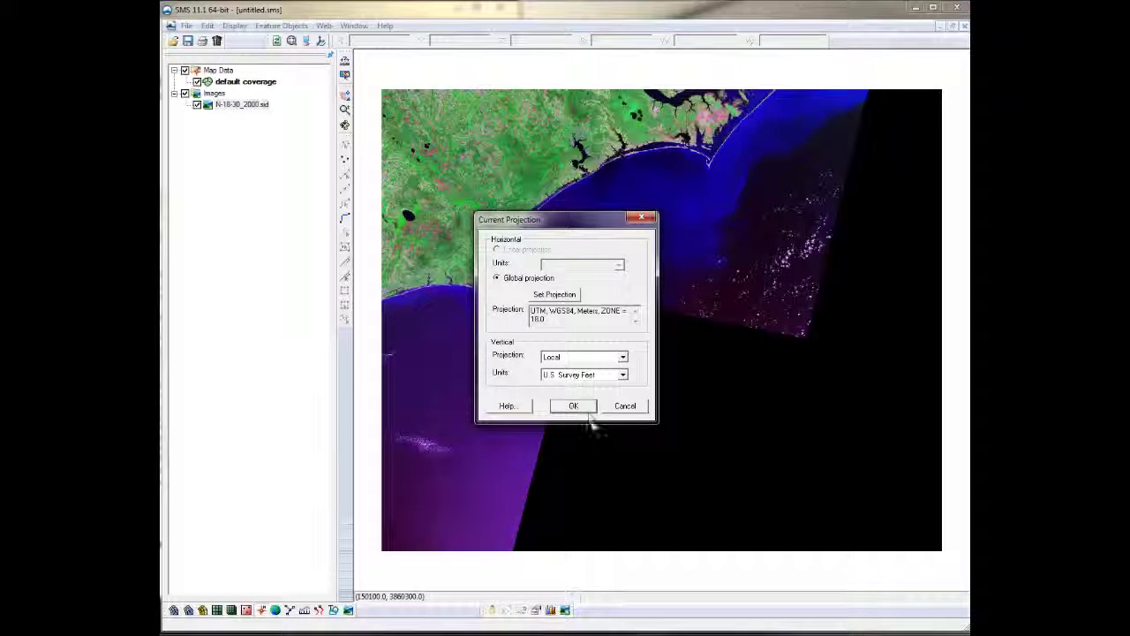
click(583, 405)
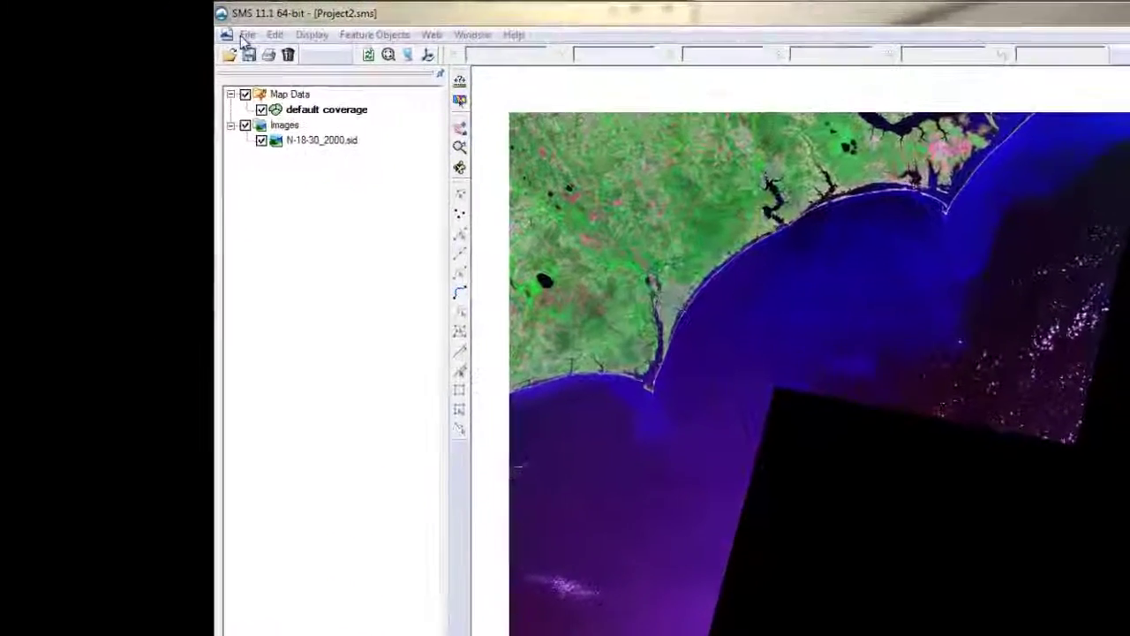
- Save the project as Project2.sms, then save the program settings
click(187, 25)
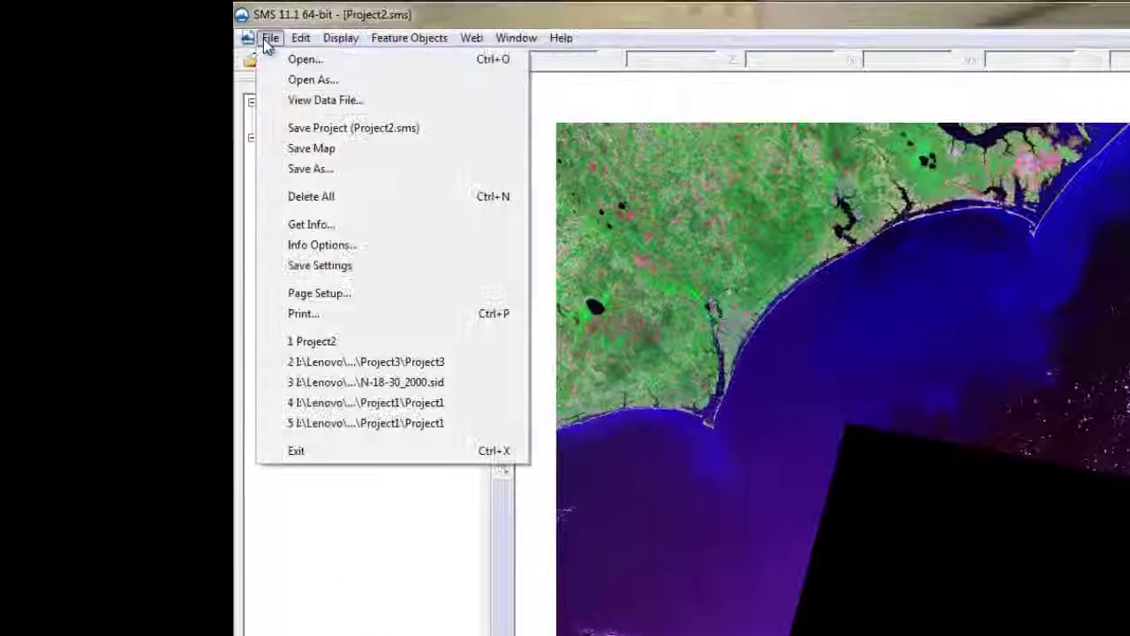
click(297, 128)
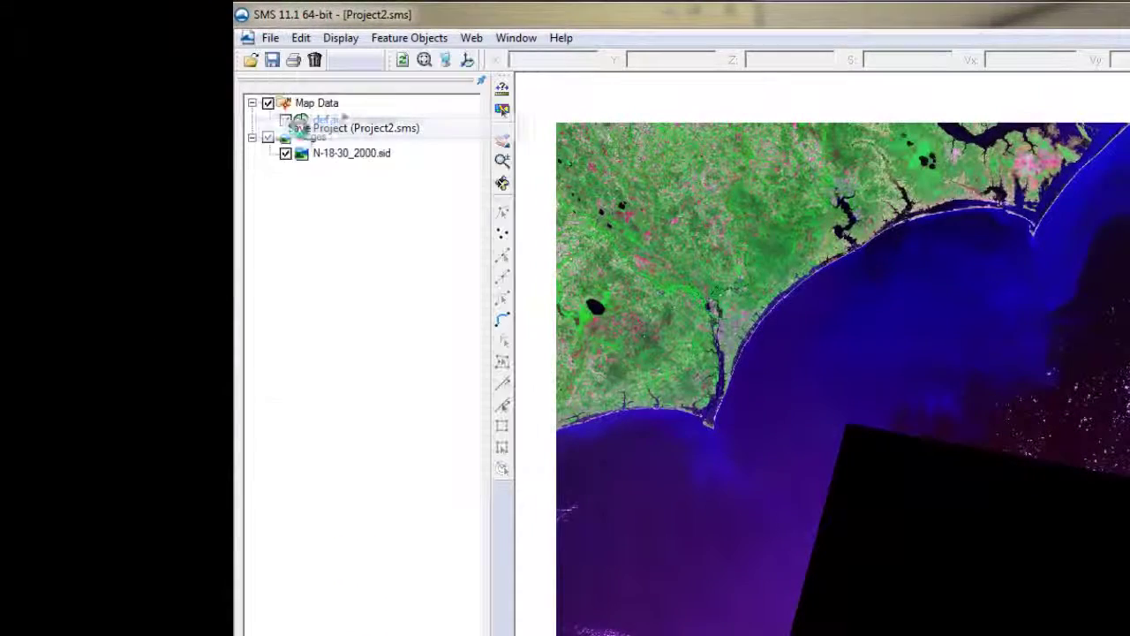
click(270, 38)
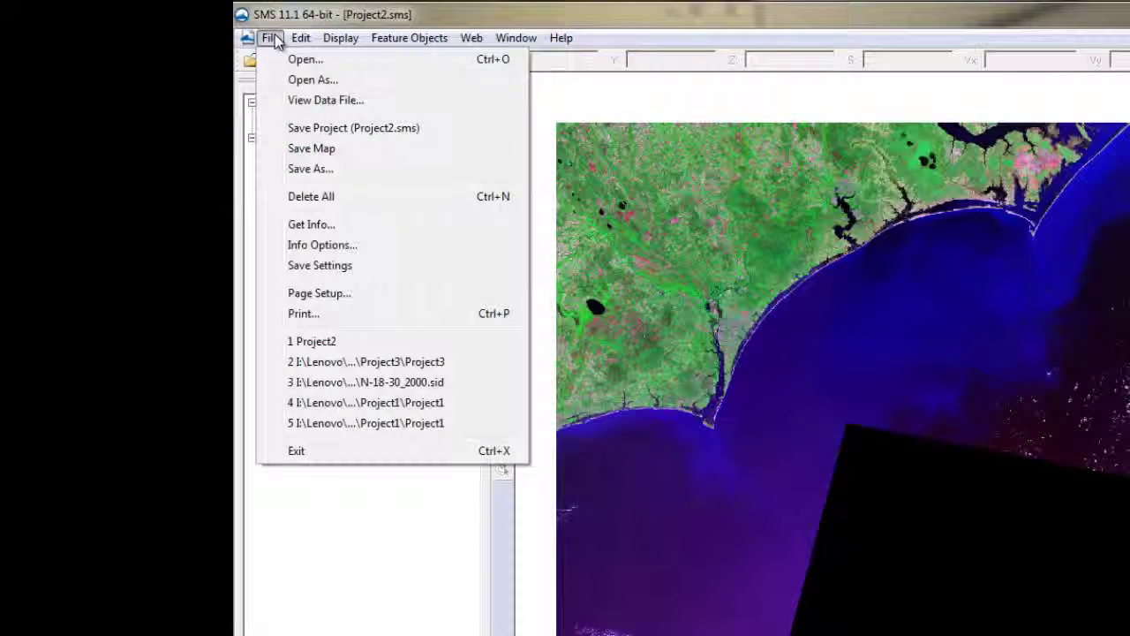
click(343, 268)
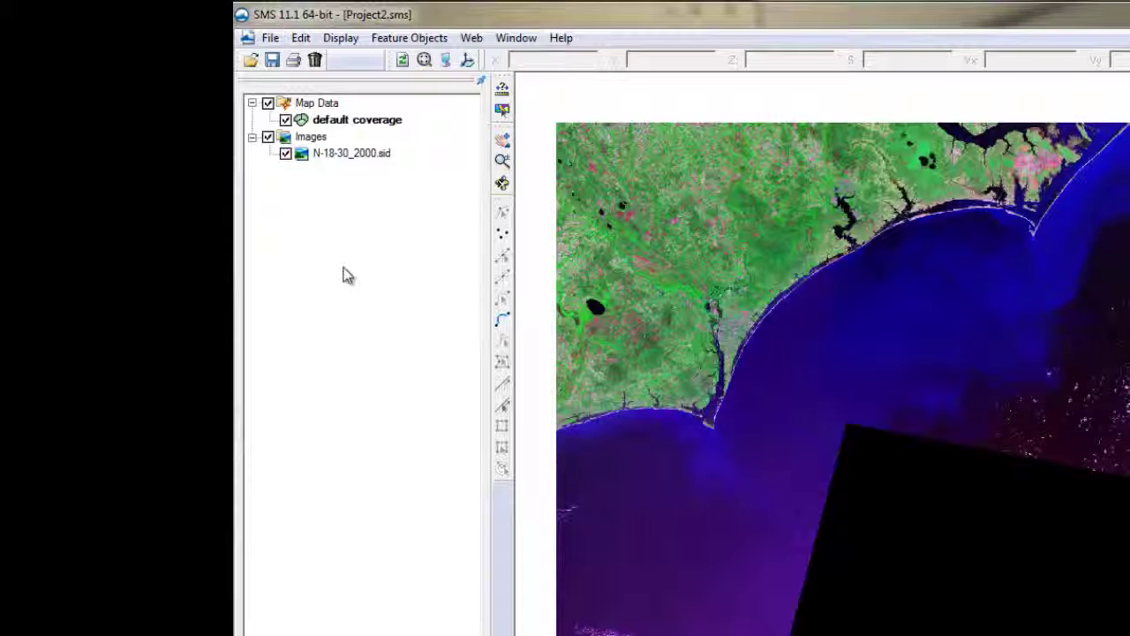